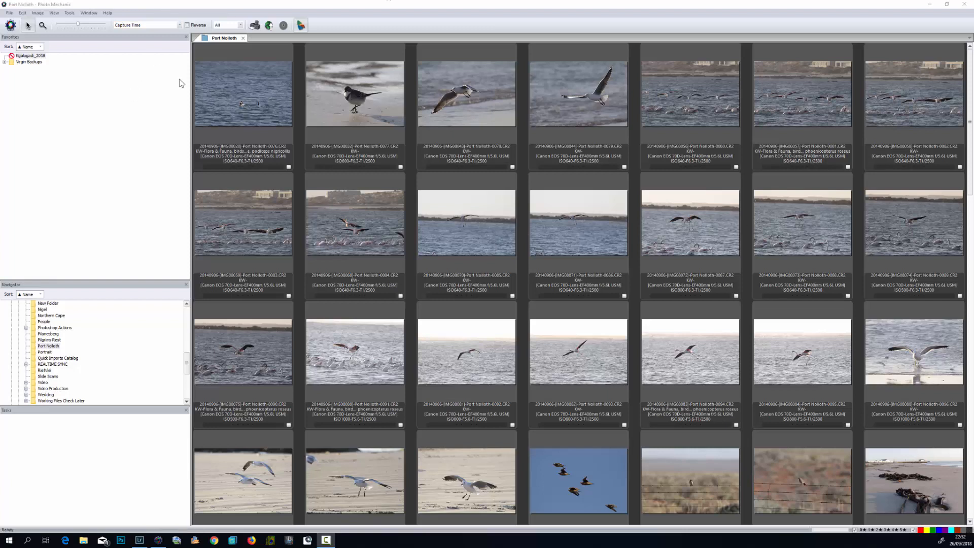
Open the first Port Nolloth photo in the preview, tag photo 0076, and review the bird shots through gull photo 0079.
{"action": "double_click", "coordinate": [203, 94]}
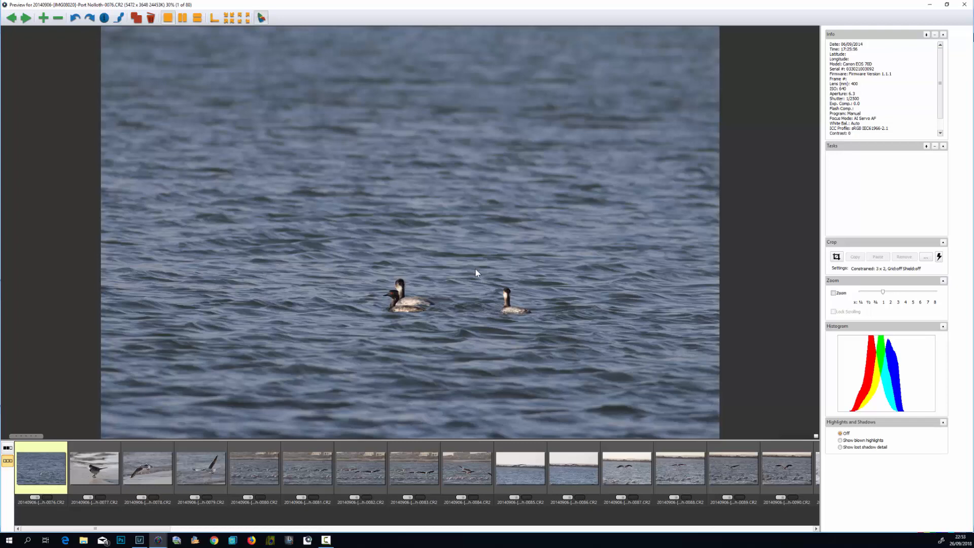
{"action": "key", "text": "Right"}
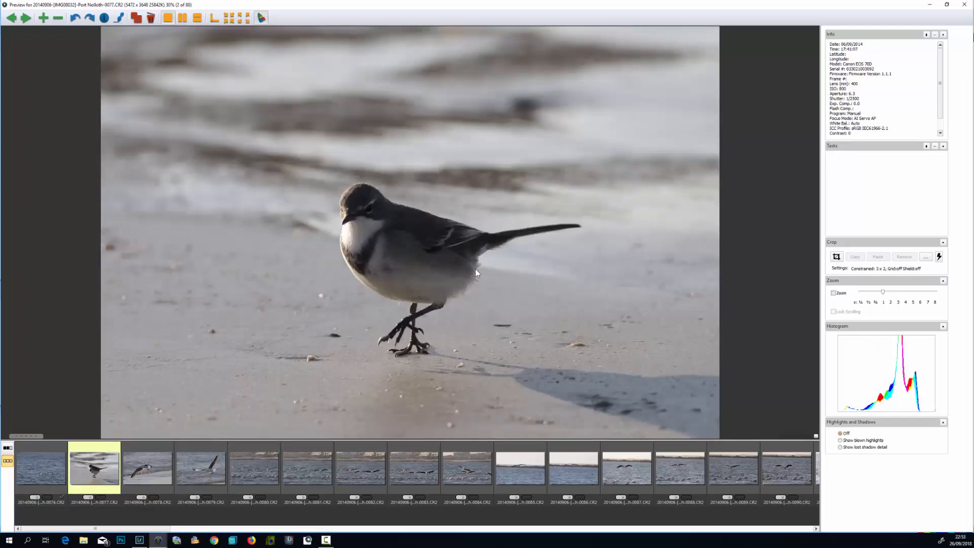
{"action": "key", "text": "Right"}
{"action": "key", "text": "Right"}
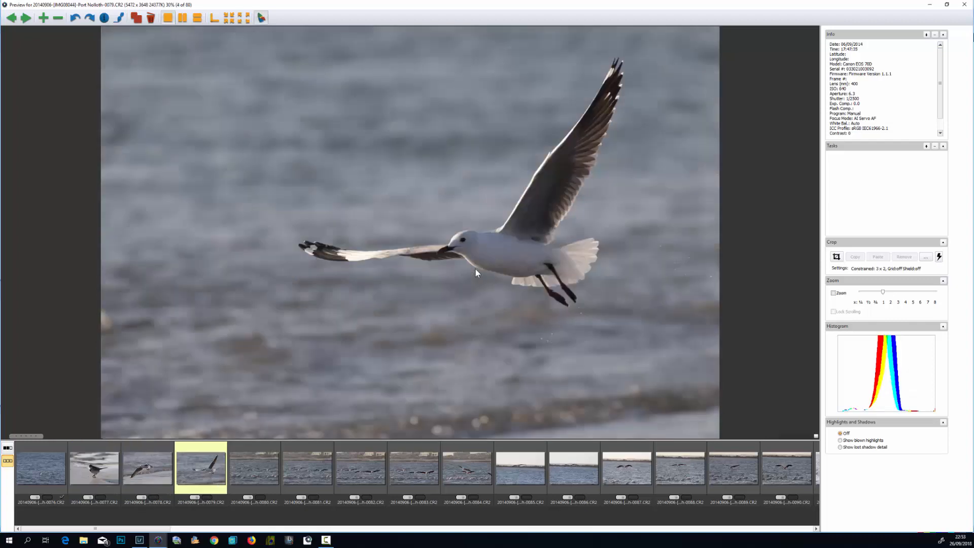
Compare the landing flamingo shots 0080 to 0083 in the preview and tag photo 0081.
{"action": "key", "text": "Right"}
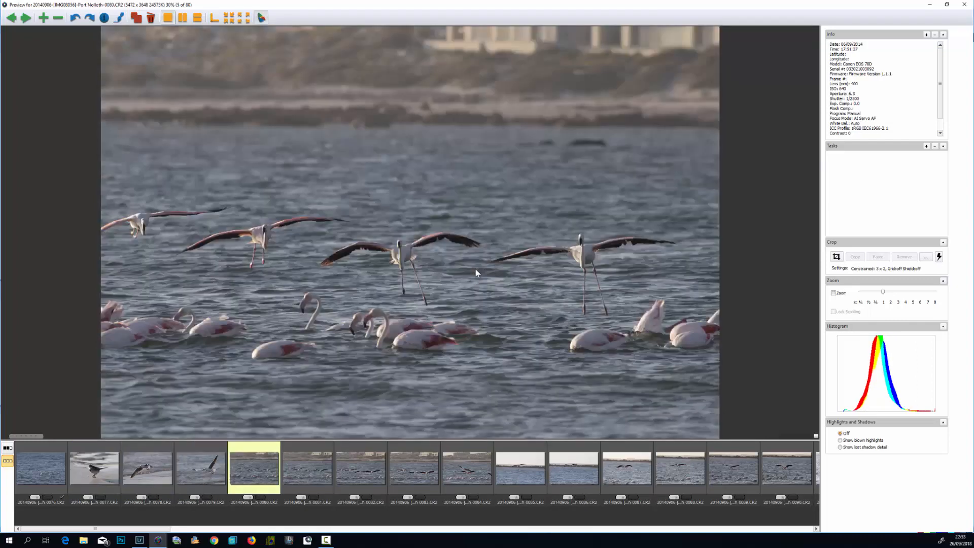
{"action": "key", "text": "Right"}
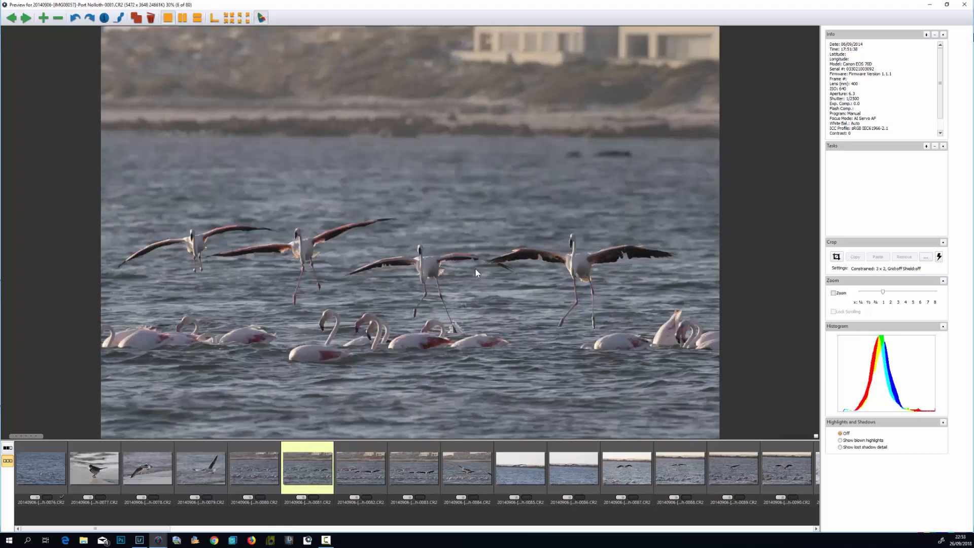
{"action": "key", "text": "Right"}
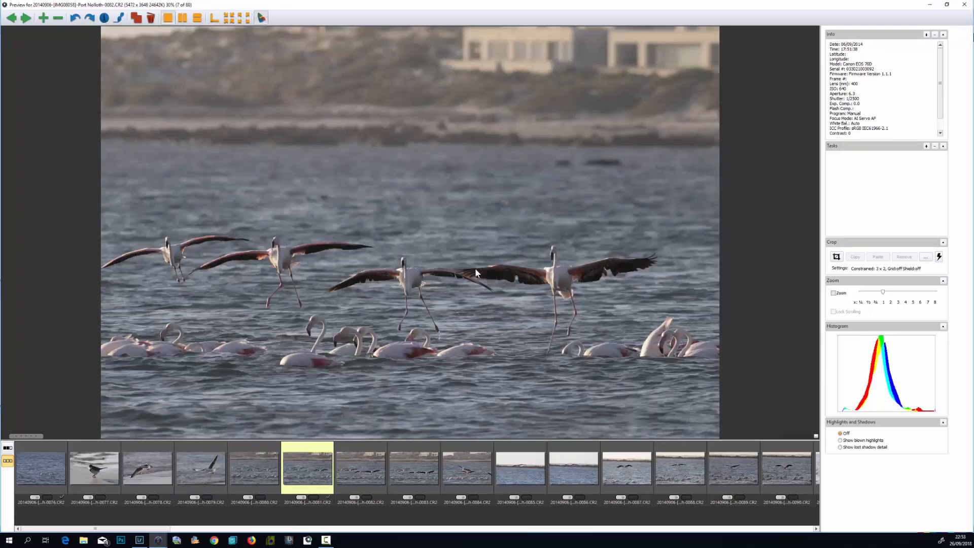
{"action": "key", "text": "Right"}
{"action": "key", "text": "Right"}
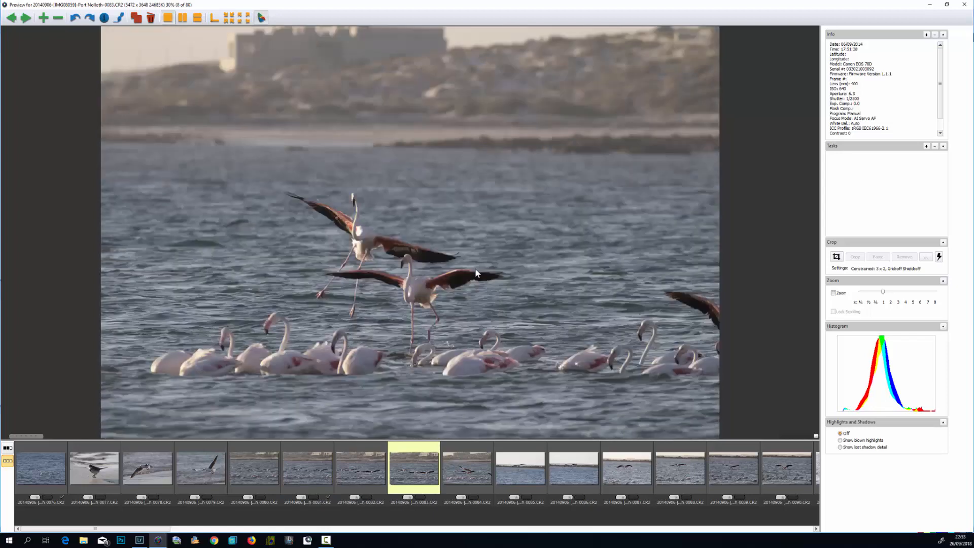
Review the single flamingo landing sequence from 0085 through 0090 and tag photo 0090.
{"action": "key", "text": "Right"}
{"action": "key", "text": "Left"}
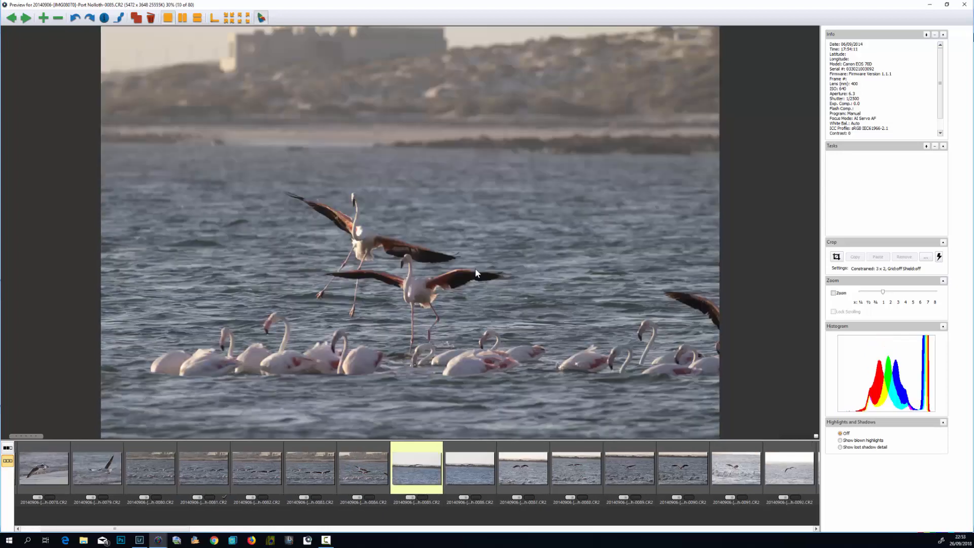
{"action": "key", "text": "Right"}
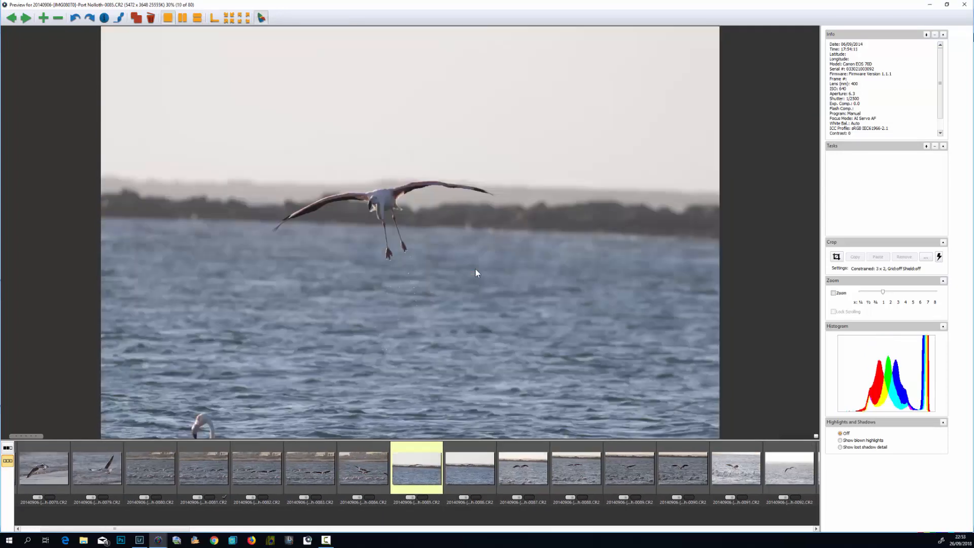
{"action": "key", "text": "Right"}
{"action": "key", "text": "Right"}
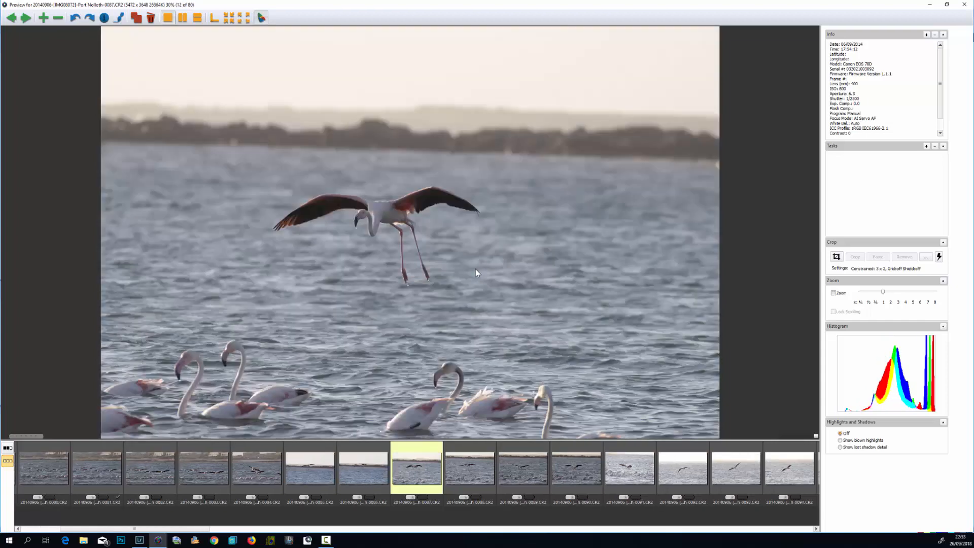
{"action": "key", "text": "Right"}
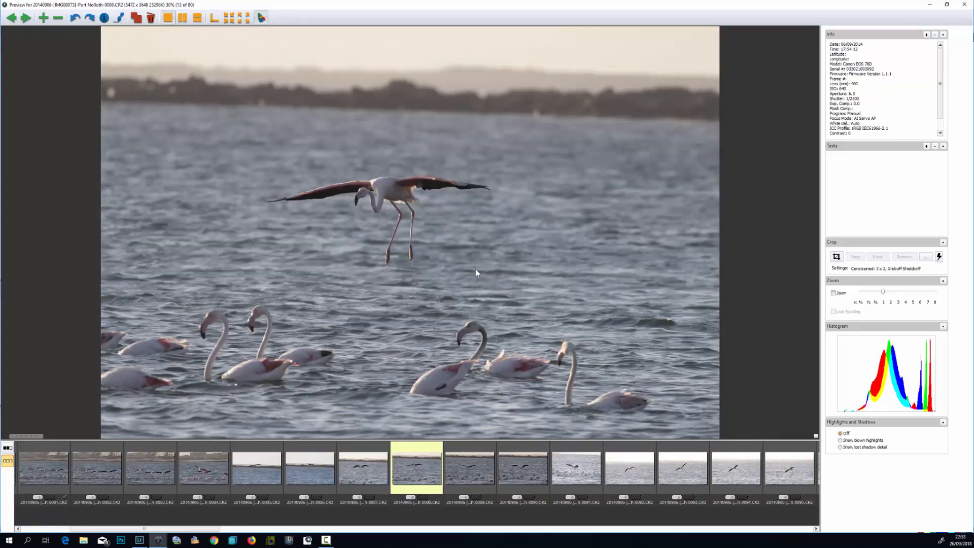
{"action": "key", "text": "Right"}
{"action": "key", "text": "Right"}
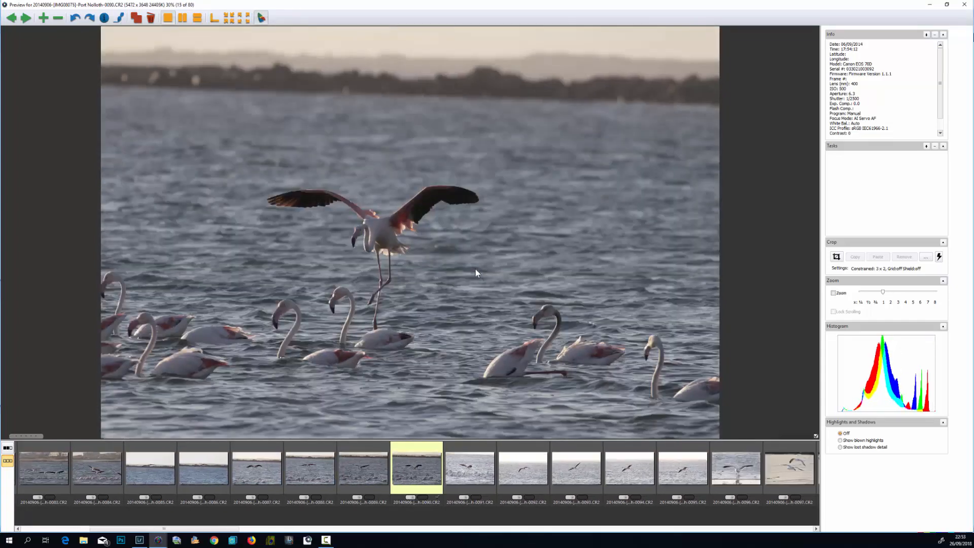
Tag flamingo photo 0091 and compare the low-flying flamingo shots 0092 and 0093.
{"action": "key", "text": "Right"}
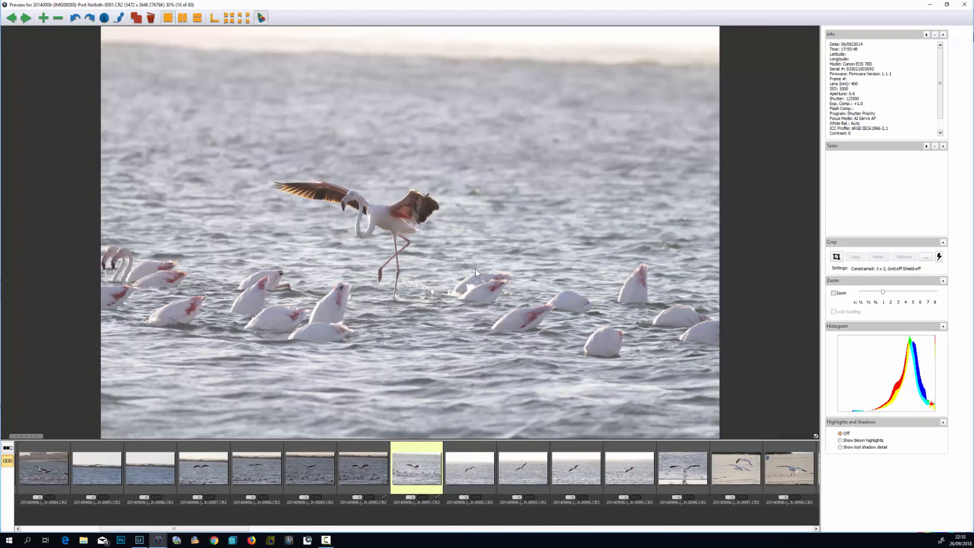
{"action": "key", "text": "Right"}
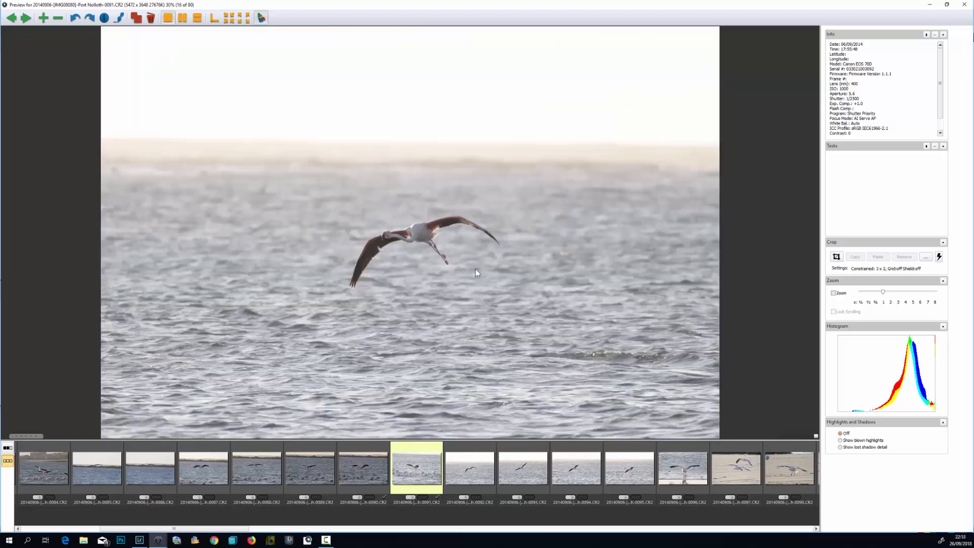
{"action": "key", "text": "Right"}
{"action": "key", "text": "Left"}
{"action": "key", "text": "Right"}
{"action": "key", "text": "Right"}
{"action": "key", "text": "Right"}
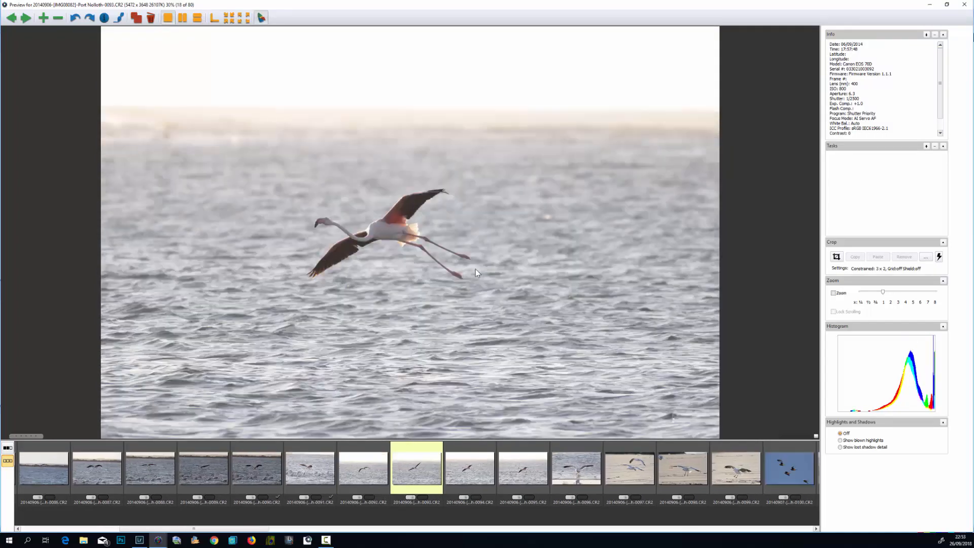
Review the gull photos 0096 to 0098 and tag photo 0097 with the two flying gulls.
{"action": "key", "text": "Right"}
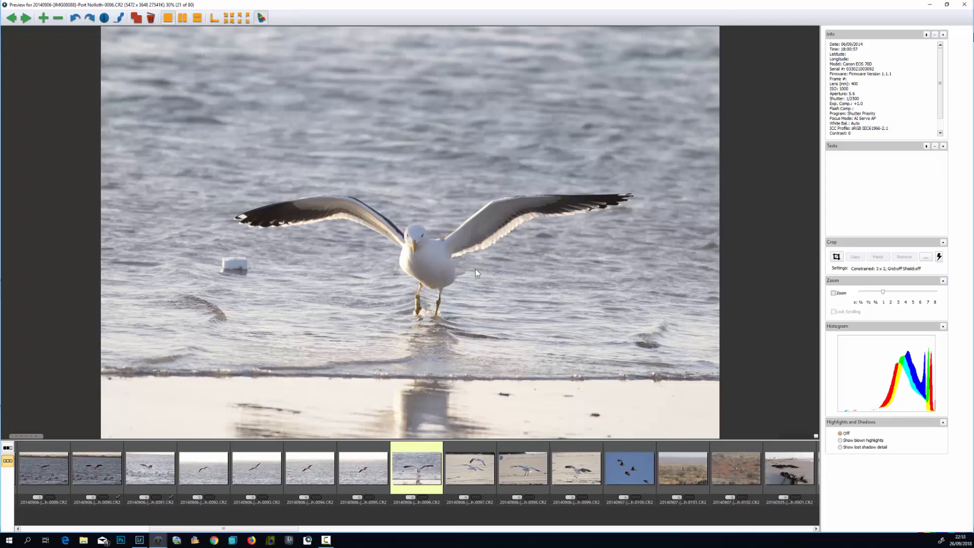
{"action": "key", "text": "Right"}
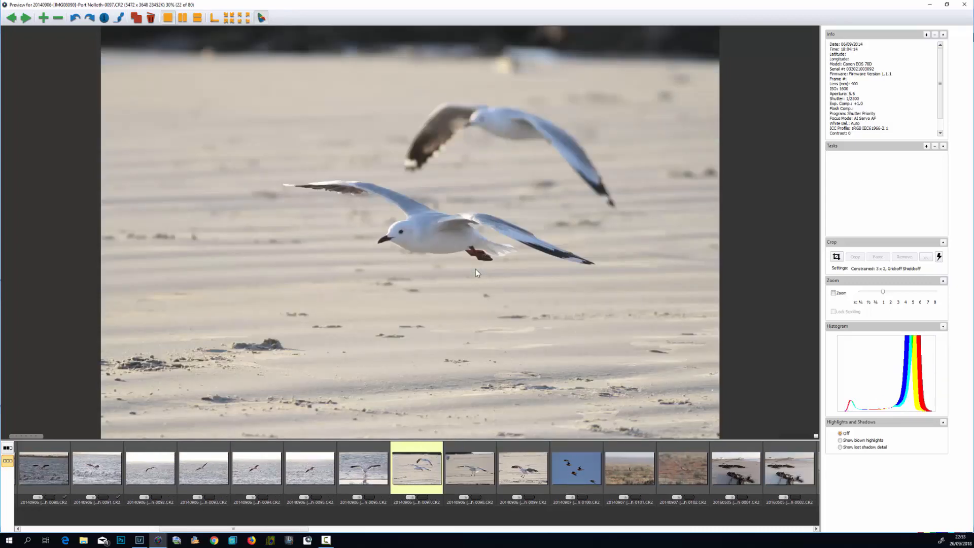
{"action": "key", "text": "Right"}
{"action": "key", "text": "Right"}
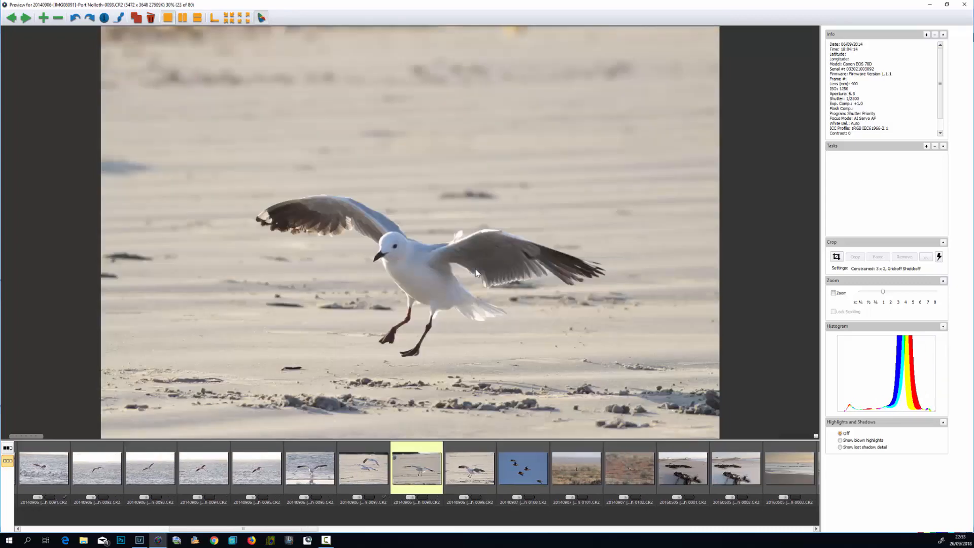
Review the next bird and beach shots, tagging fence bird photo 0102 and beach kelp photo 0002.
{"action": "key", "text": "Right"}
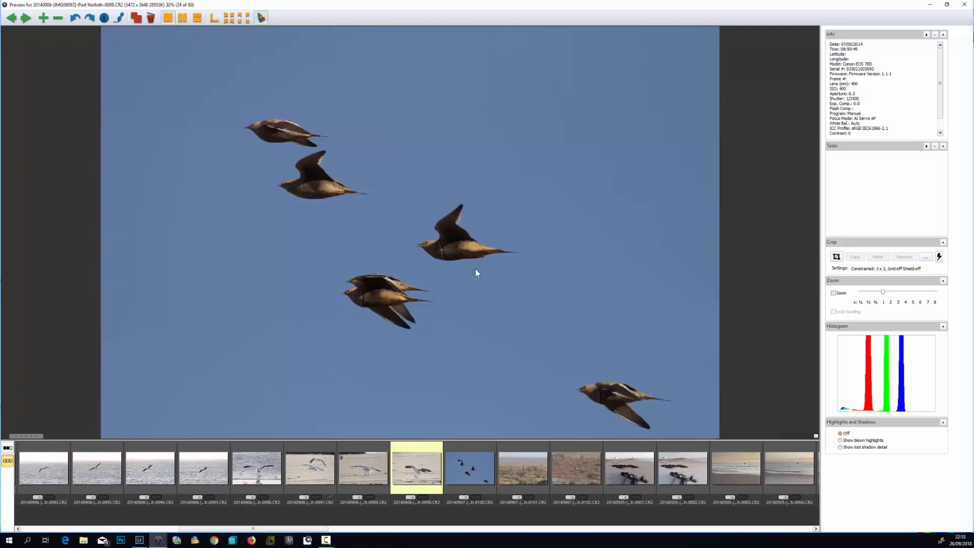
{"action": "key", "text": "Right"}
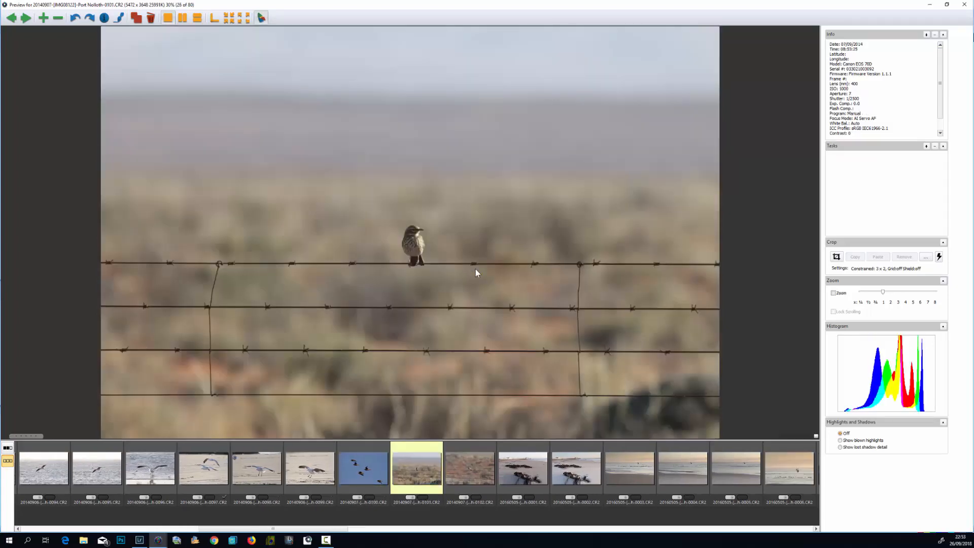
{"action": "key", "text": "Right"}
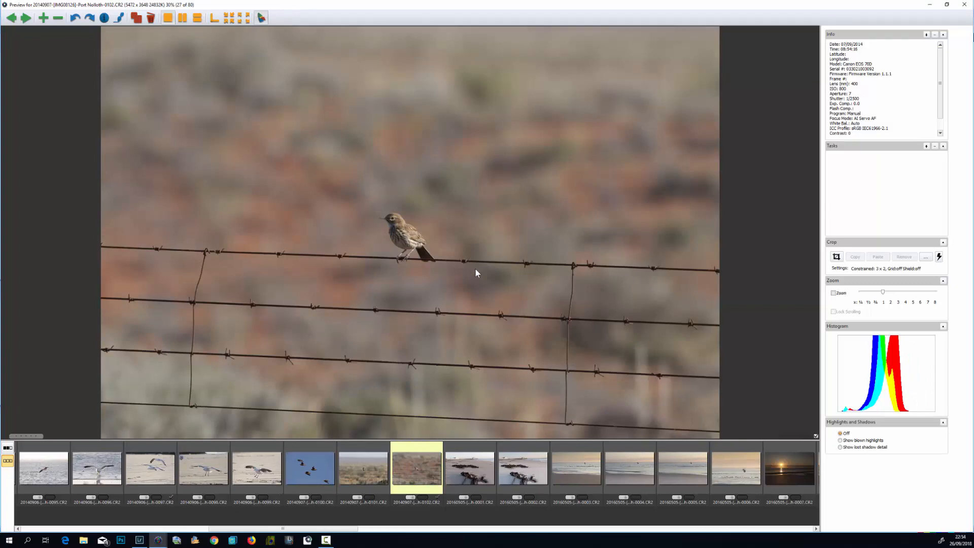
{"action": "key", "text": "Right"}
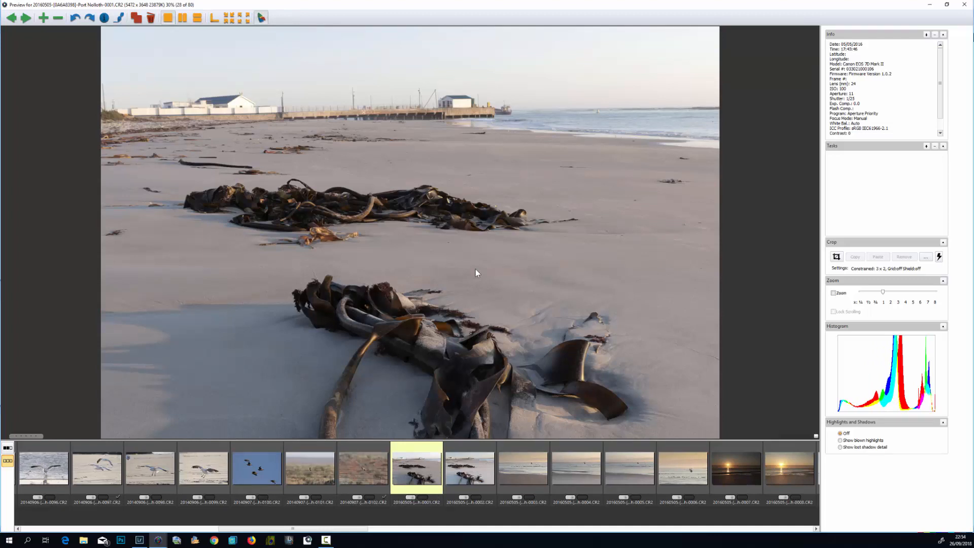
{"action": "key", "text": "Right"}
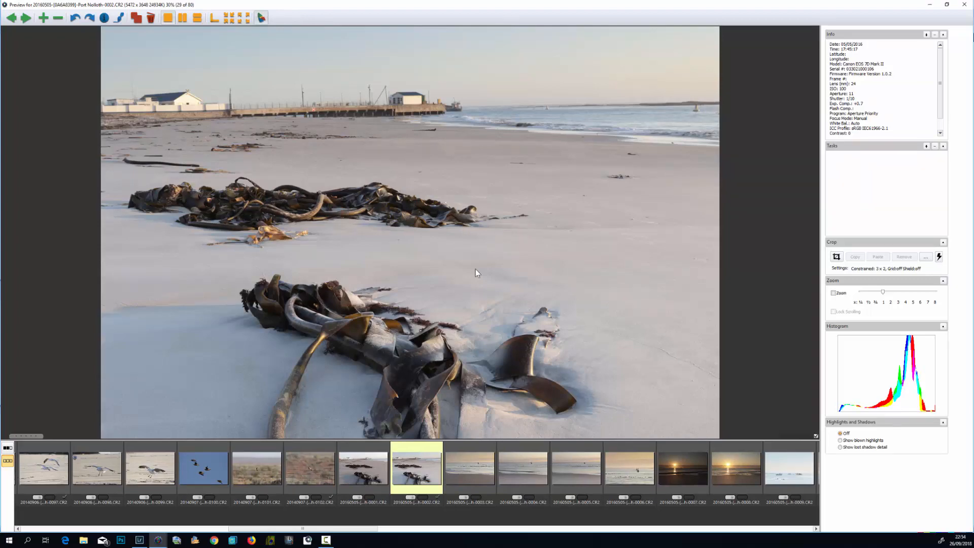
Compare the beach, buoy and sunset photos 0003 to 0008 and tag the close buoy shot 0006.
{"action": "key", "text": "Right"}
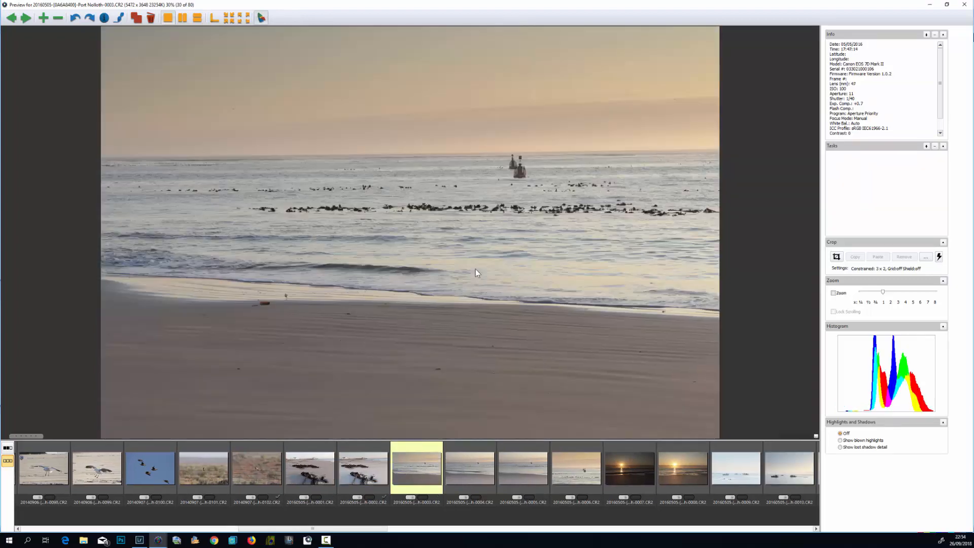
{"action": "key", "text": "Right"}
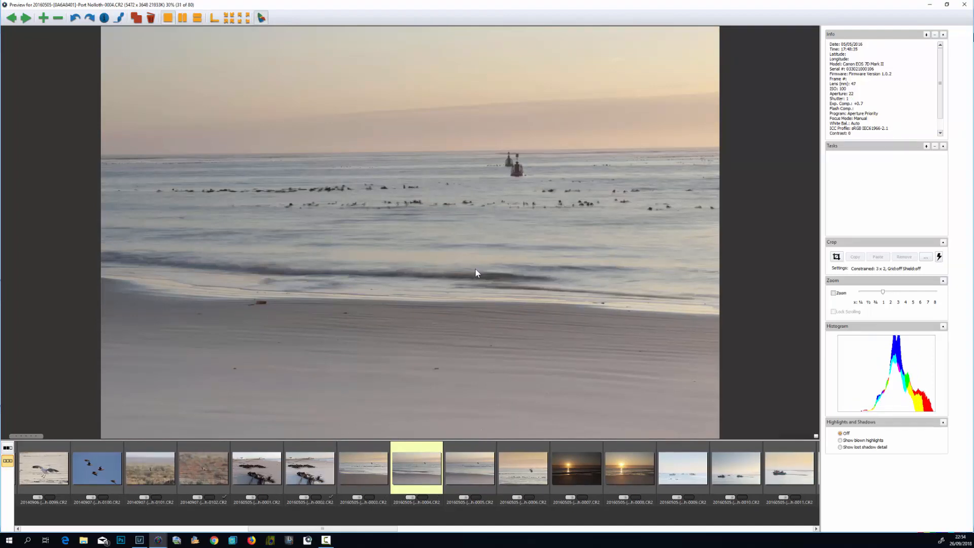
{"action": "key", "text": "Right"}
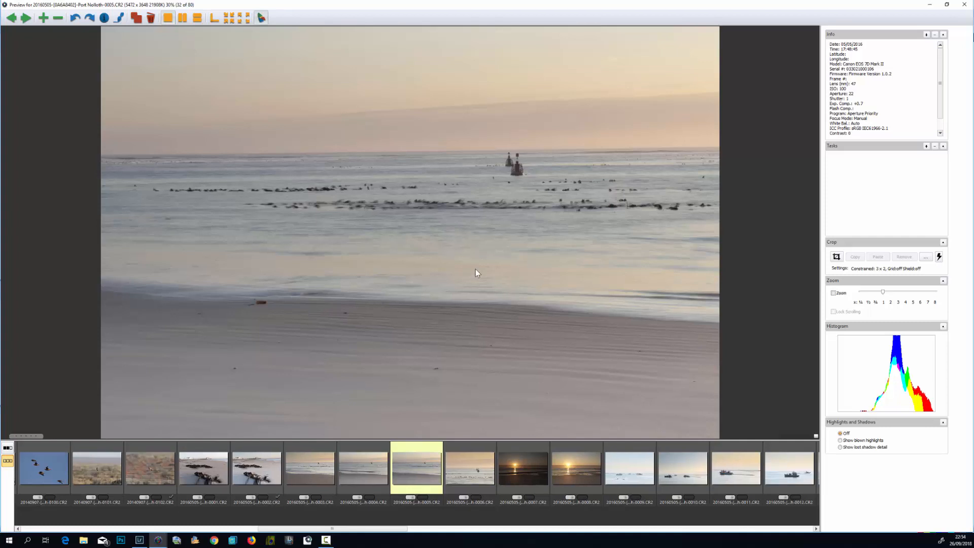
{"action": "key", "text": "Right"}
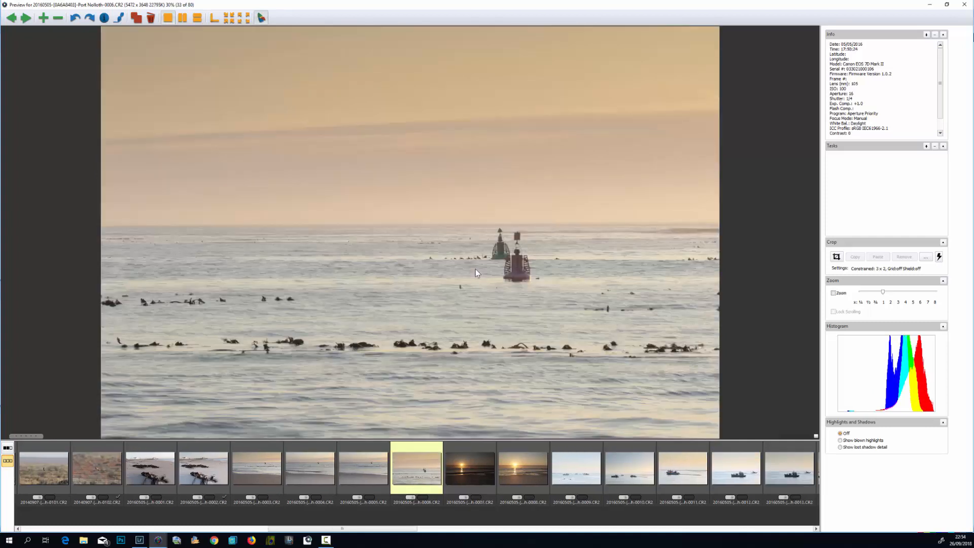
{"action": "key", "text": "Left"}
{"action": "key", "text": "Right"}
{"action": "key", "text": "Right"}
{"action": "key", "text": "Right"}
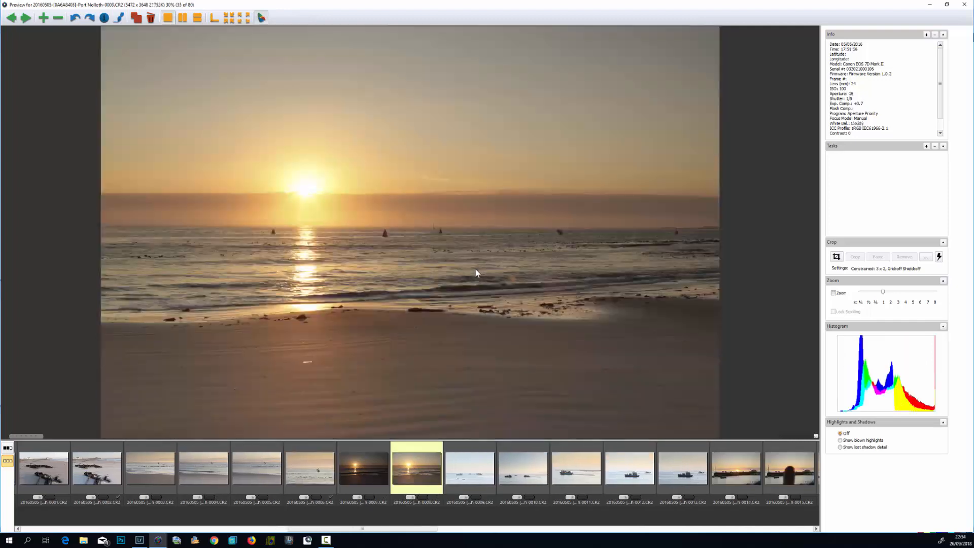
Review the fishing boat photos 0009 to 0013 and tag photos 0011 and 0013.
{"action": "key", "text": "Right"}
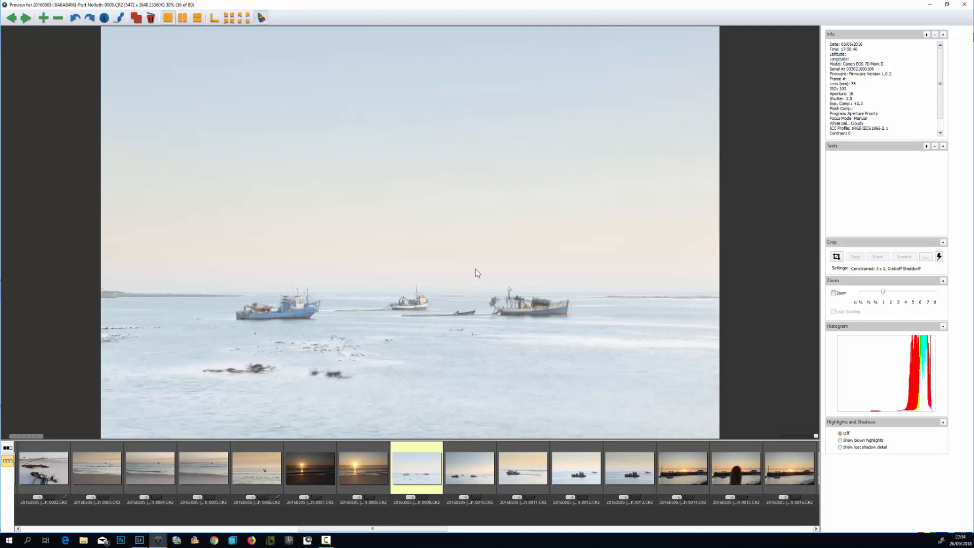
{"action": "key", "text": "Right"}
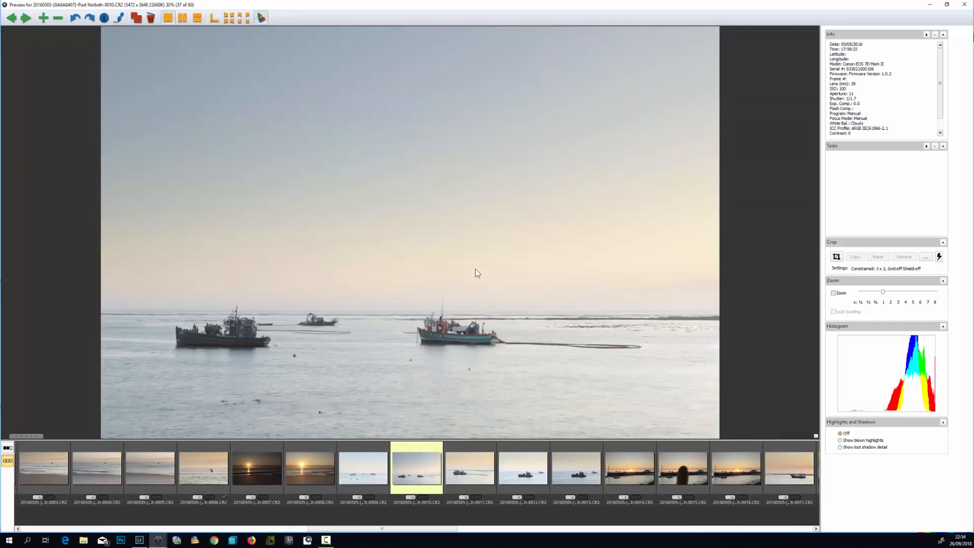
{"action": "key", "text": "Right"}
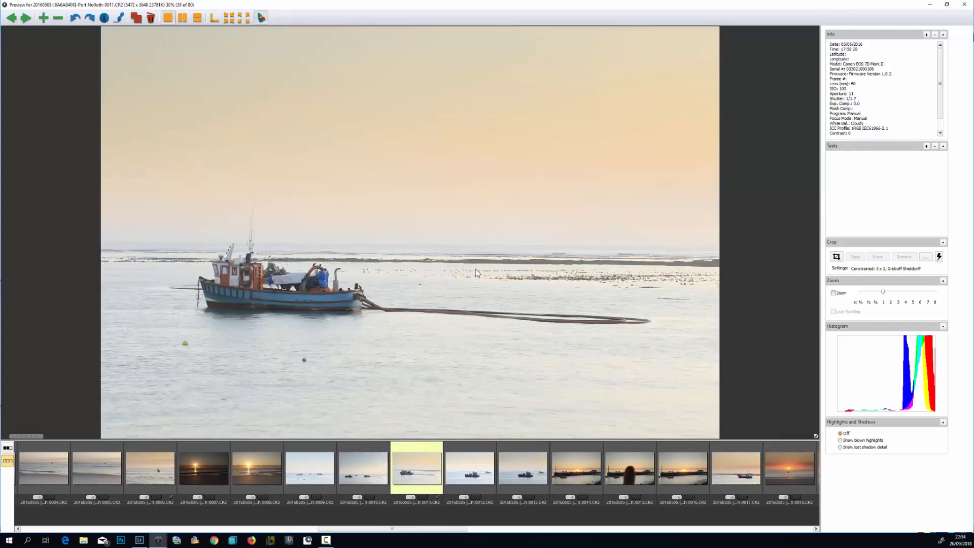
{"action": "key", "text": "Right"}
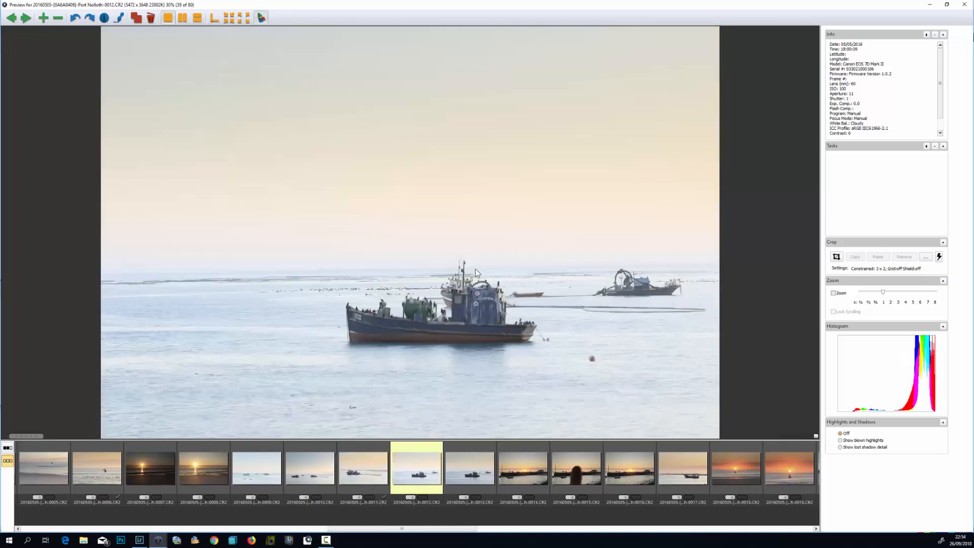
{"action": "key", "text": "Right"}
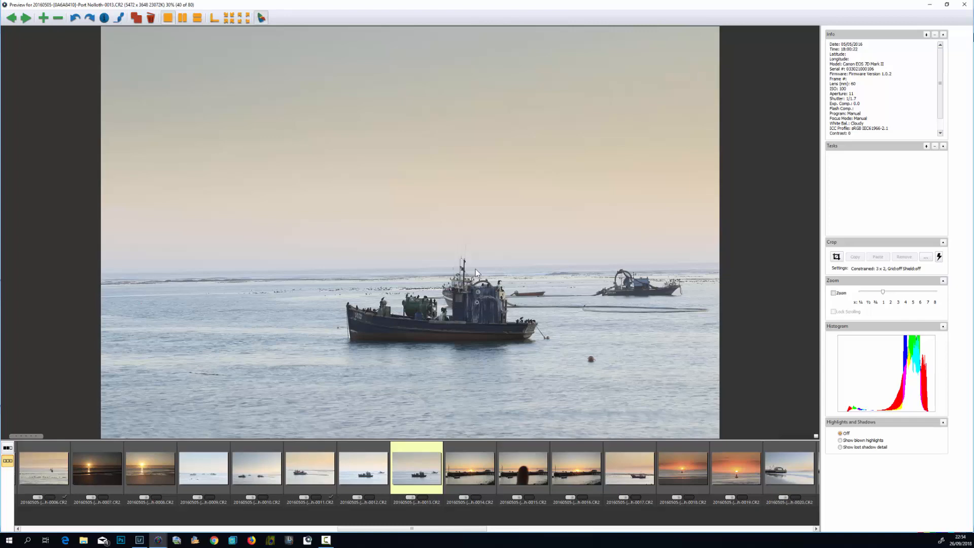
Review the pier sunset photos 0014 to 0016 and tag the fishing boat photo 0017.
{"action": "key", "text": "Right"}
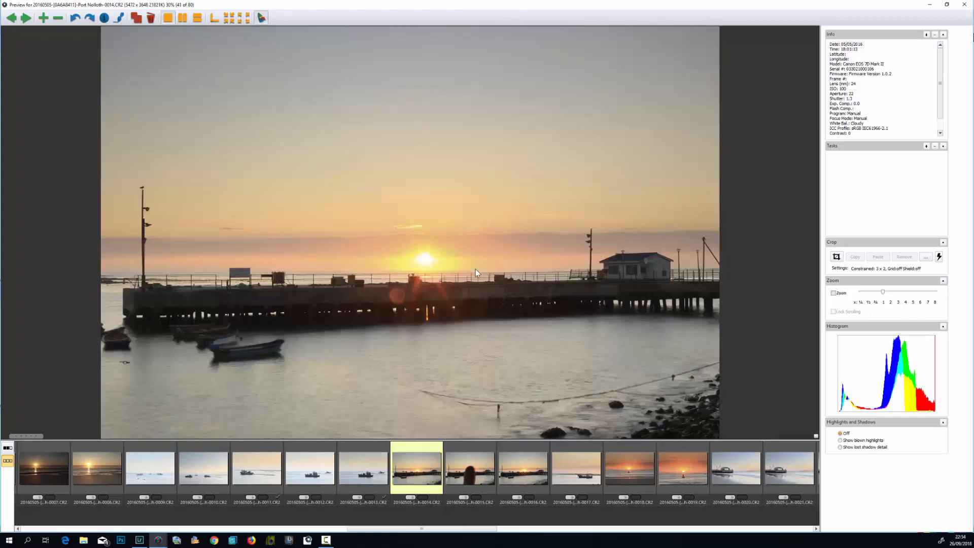
{"action": "key", "text": "Right"}
{"action": "key", "text": "Right"}
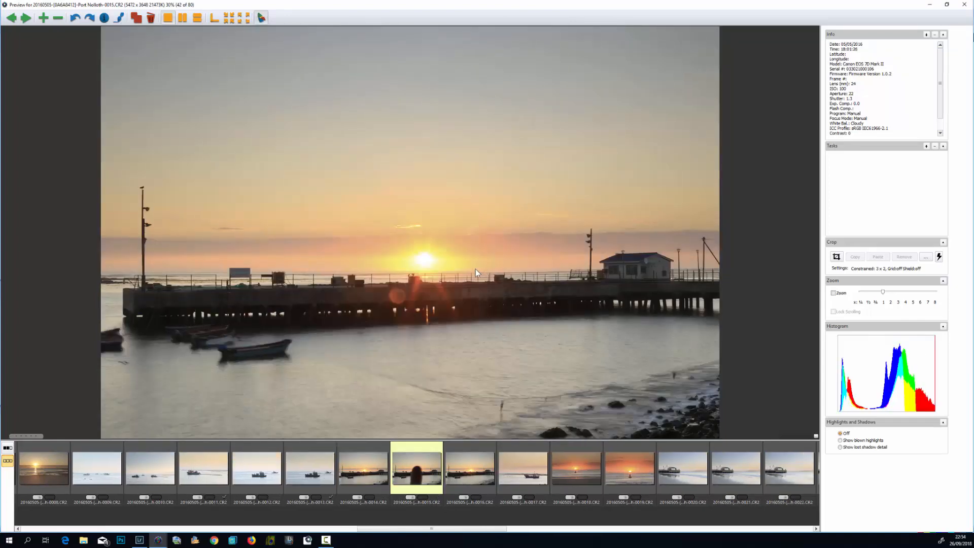
{"action": "key", "text": "Right"}
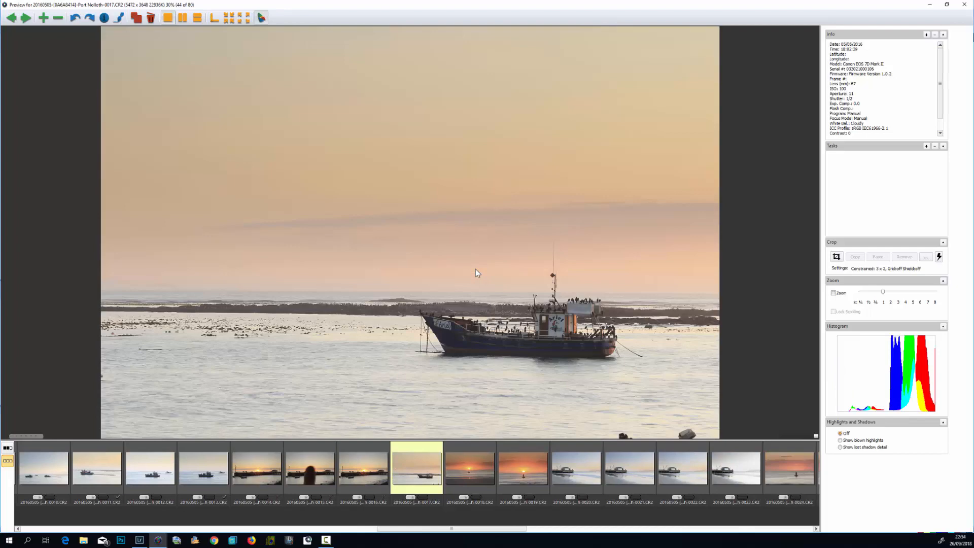
{"action": "key", "text": "Right"}
Review the sunset and pier photos 0018 to 0020 and tag the pier house photo 0021.
{"action": "key", "text": "Right"}
{"action": "key", "text": "Right"}
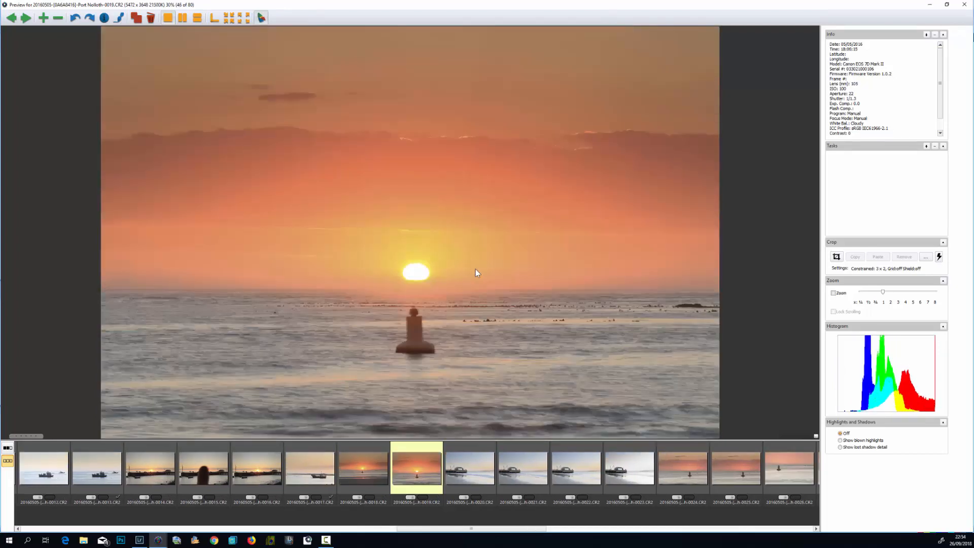
{"action": "key", "text": "Right"}
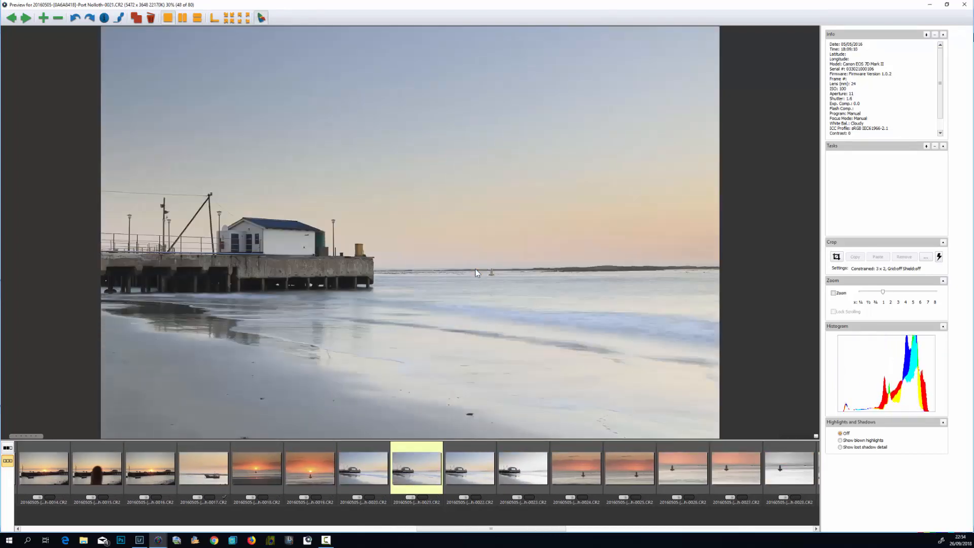
{"action": "key", "text": "Right"}
Examine the pier, buoy and beached boat photos 0022 to 0031 for shots worth keeping.
{"action": "key", "text": "Right"}
{"action": "key", "text": "Right"}
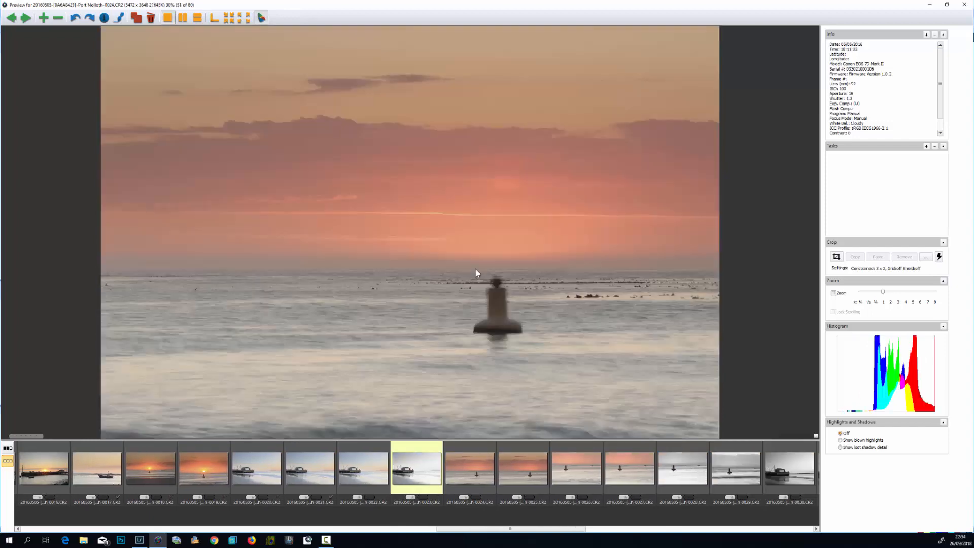
{"action": "key", "text": "Right"}
{"action": "key", "text": "Right"}
{"action": "key", "text": "Right"}
{"action": "key", "text": "Right"}
{"action": "key", "text": "Right"}
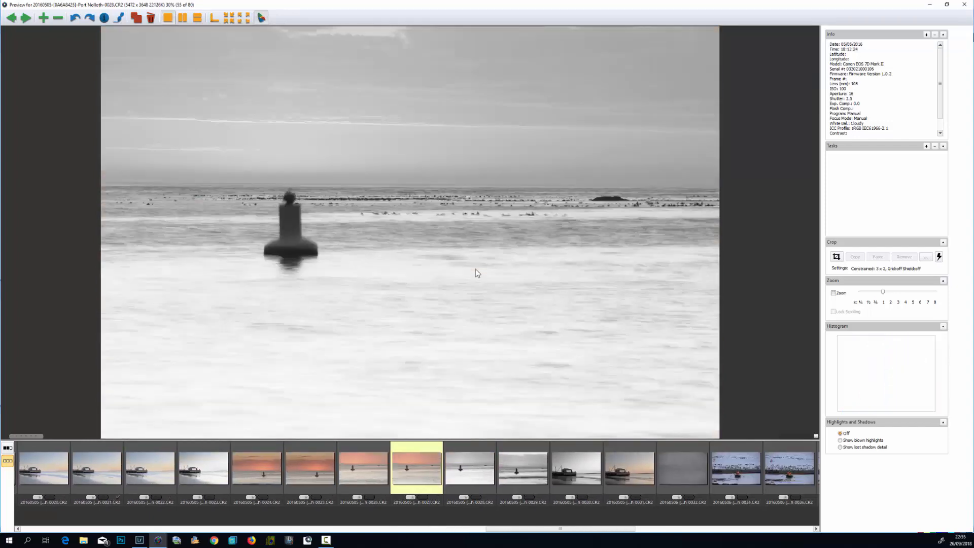
{"action": "key", "text": "Right"}
{"action": "key", "text": "Right"}
{"action": "key", "text": "Right"}
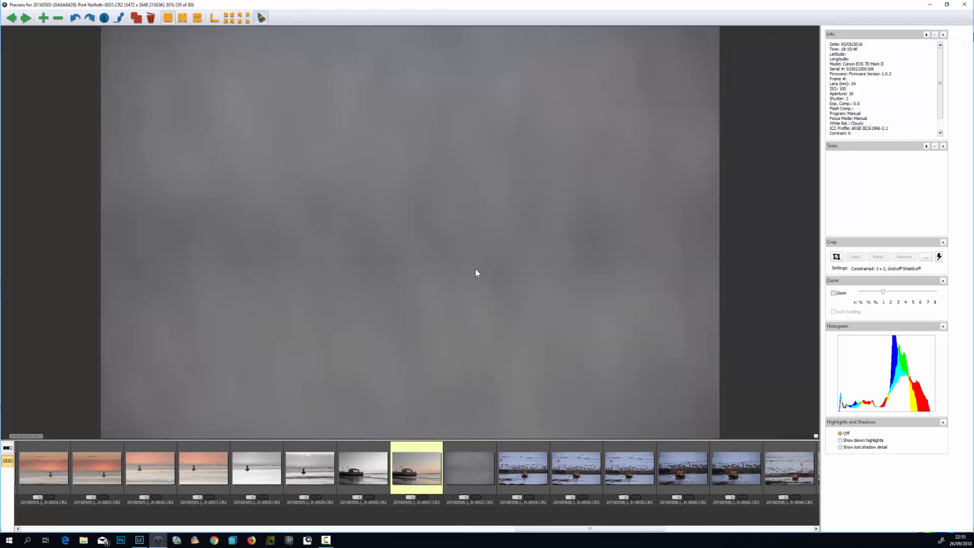
Review the blurred frame 0032 and the rowing boat photos 0034 to 0044, and tag rowing boat photo 0046.
{"action": "key", "text": "Right"}
{"action": "key", "text": "Right"}
{"action": "key", "text": "Right"}
{"action": "key", "text": "Right"}
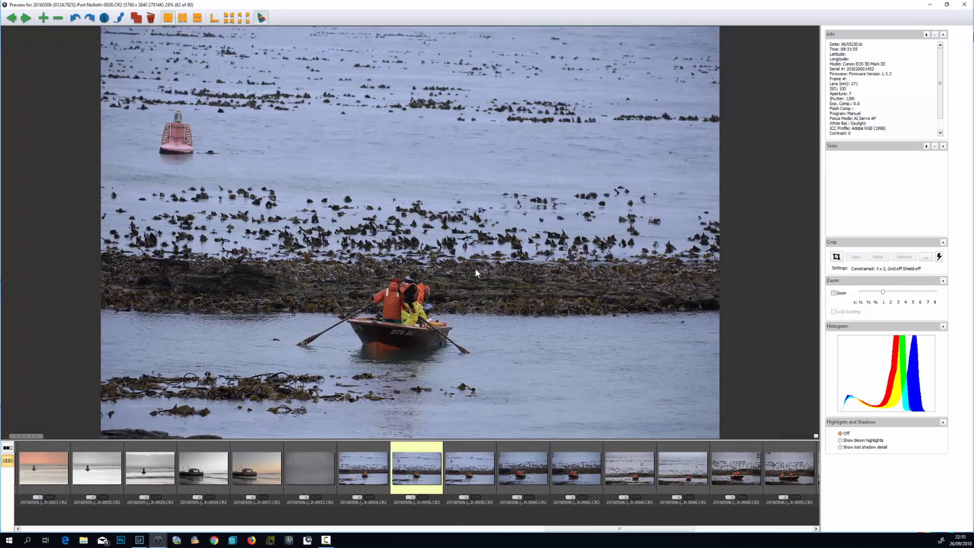
{"action": "key", "text": "Right"}
{"action": "key", "text": "Right"}
{"action": "key", "text": "Right"}
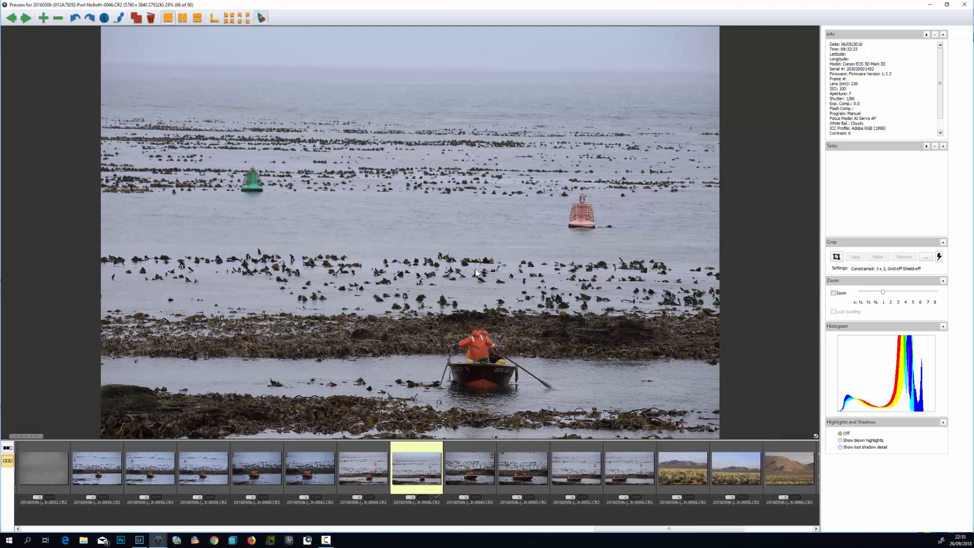
Review the rowing boat and grassland photos 0048 to 0058 and tag the brown mountain photo 0060.
{"action": "key", "text": "Right"}
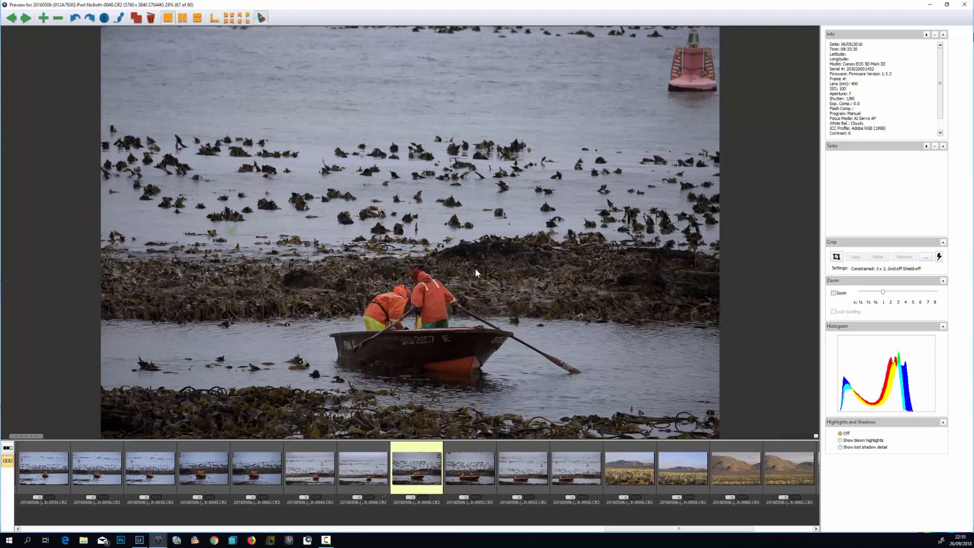
{"action": "key", "text": "Right"}
{"action": "key", "text": "Right"}
{"action": "key", "text": "Right"}
{"action": "key", "text": "Right"}
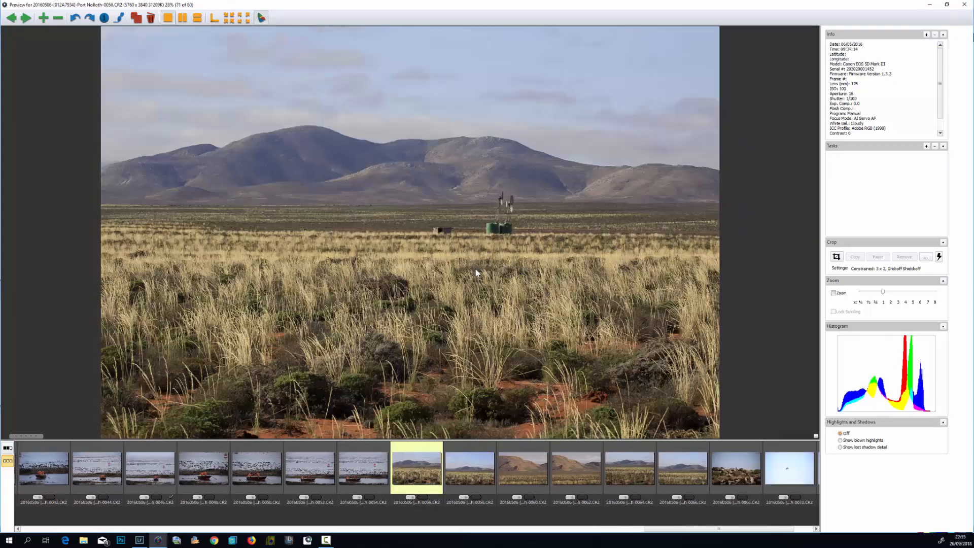
{"action": "key", "text": "Right"}
{"action": "key", "text": "Right"}
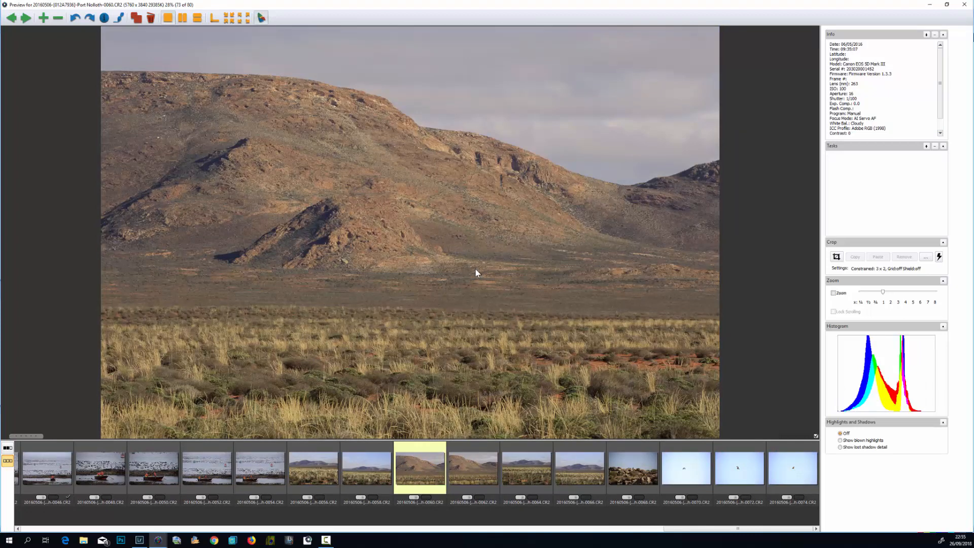
Review the remaining mountain and bird-of-prey photos 0062 to 0074 and close the preview.
{"action": "key", "text": "Right"}
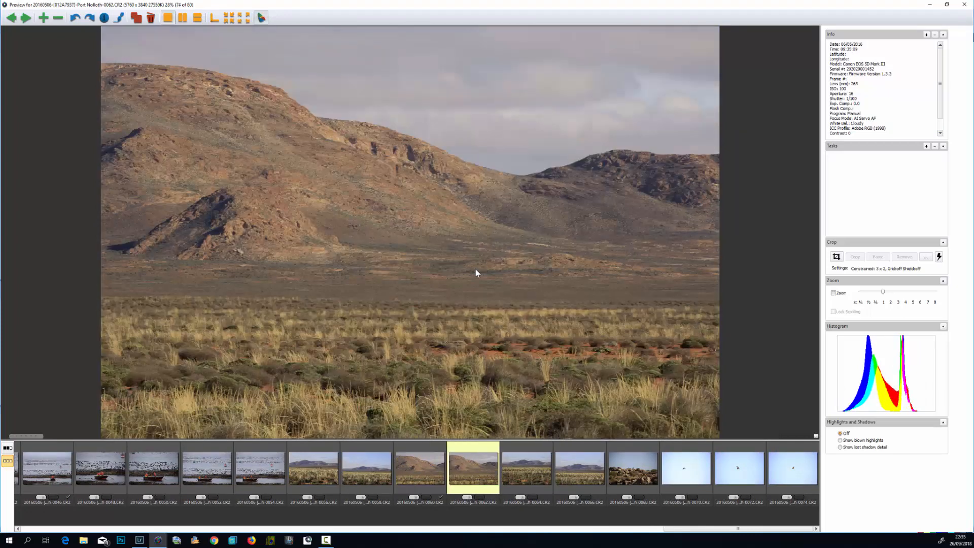
{"action": "key", "text": "Right"}
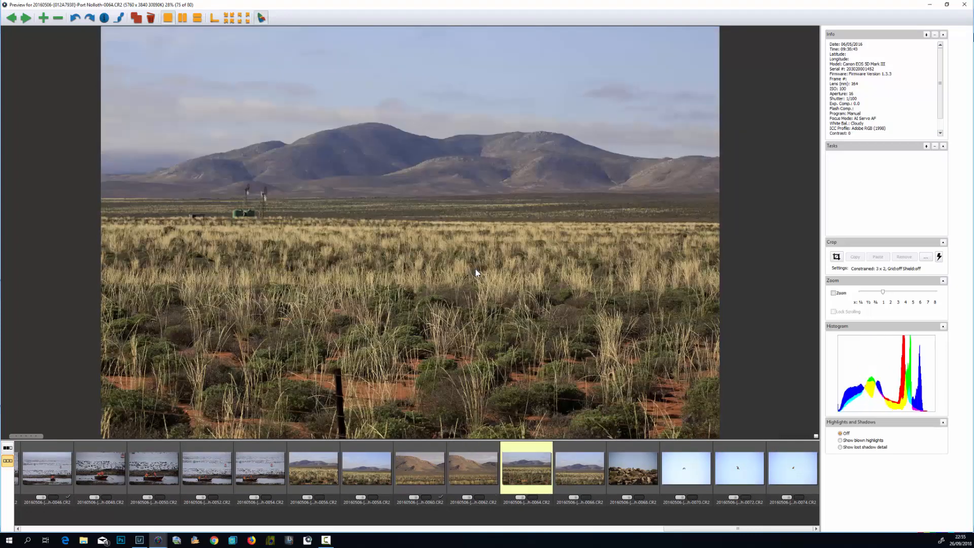
{"action": "key", "text": "Right"}
{"action": "key", "text": "Right"}
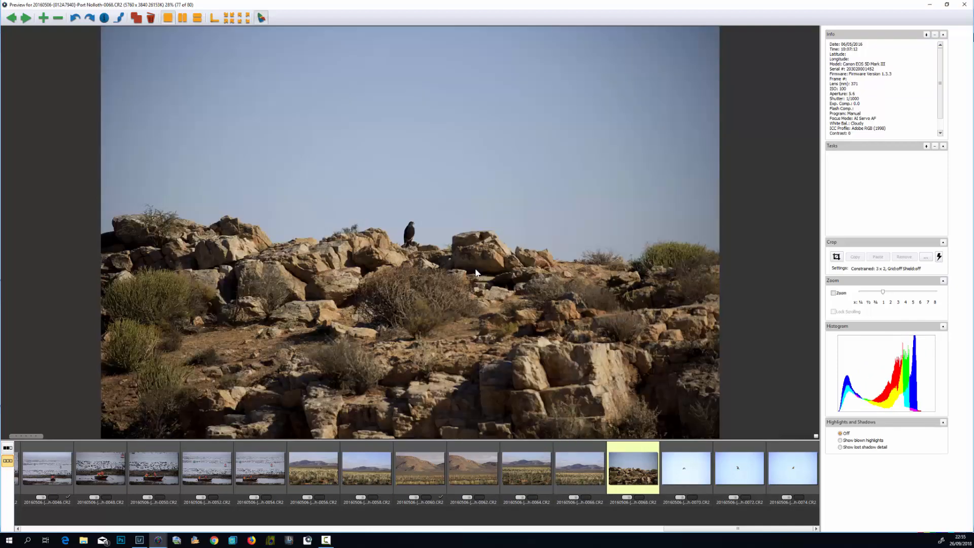
{"action": "key", "text": "Right"}
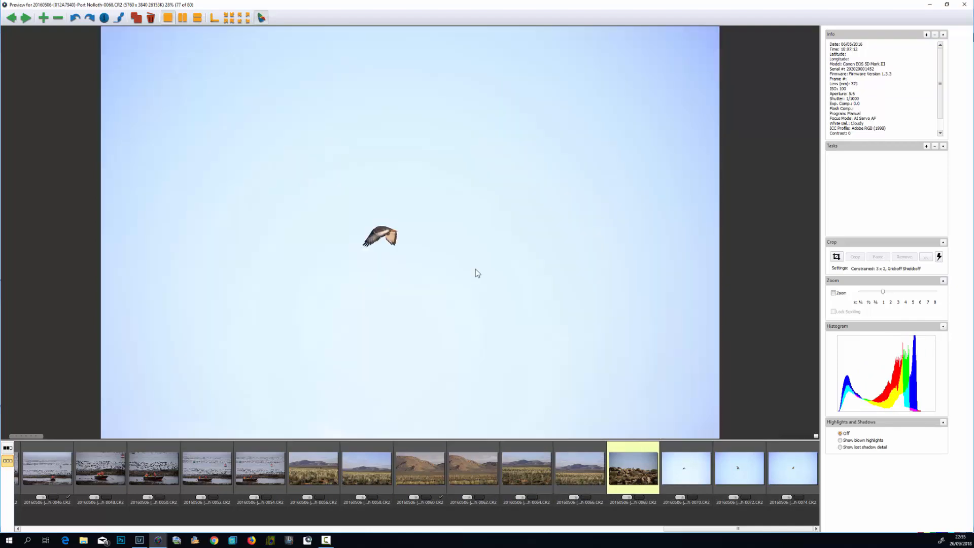
{"action": "key", "text": "Right"}
{"action": "key", "text": "Right"}
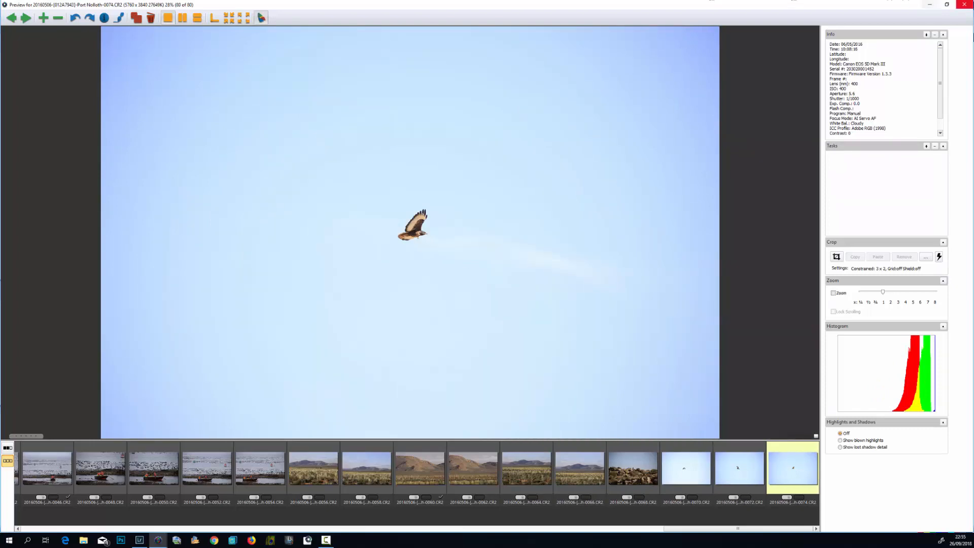
{"action": "left_click", "coordinate": [965, 4]}
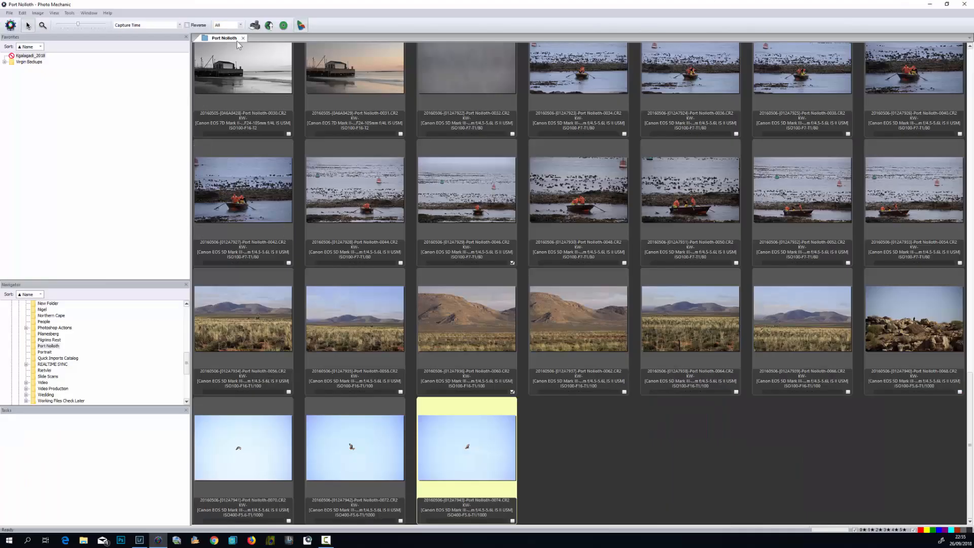
Filter the Port Nolloth contact sheet to untagged photos and shrink the thumbnails to fit them all.
{"action": "left_click", "coordinate": [240, 25]}
{"action": "left_click", "coordinate": [229, 47]}
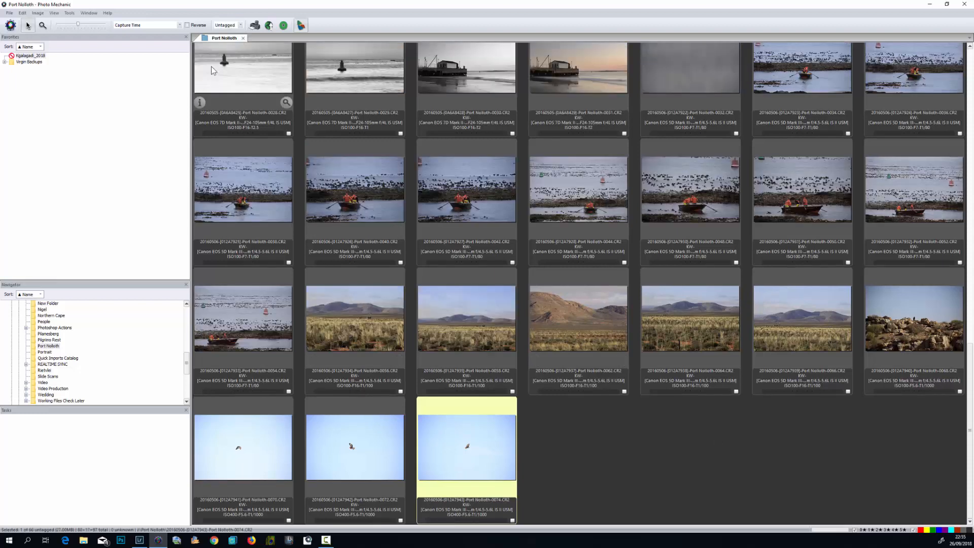
{"action": "left_click_drag", "start_coordinate": [78, 26], "coordinate": [62, 25]}
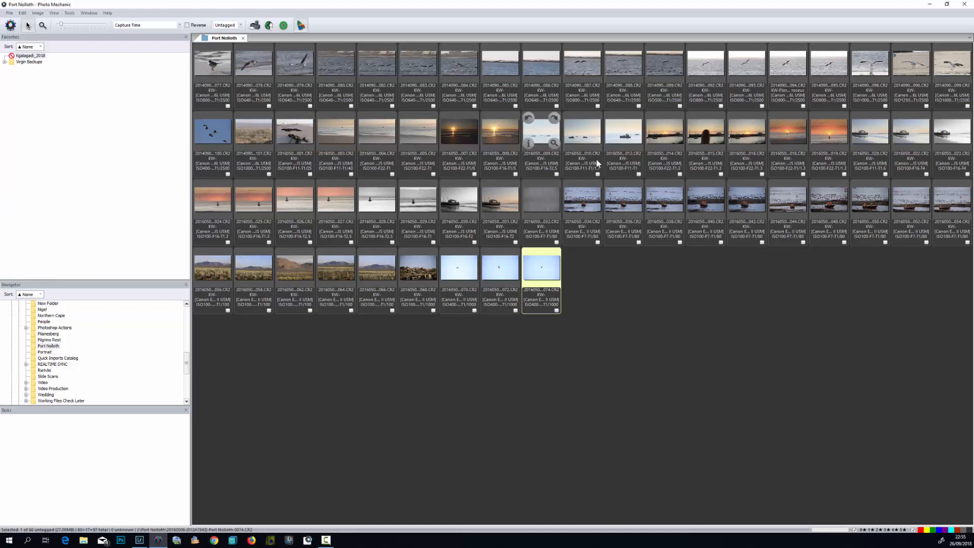
Filter the contact sheet to tagged photos only and enlarge the thumbnails to seven per row.
{"action": "left_click", "coordinate": [240, 25]}
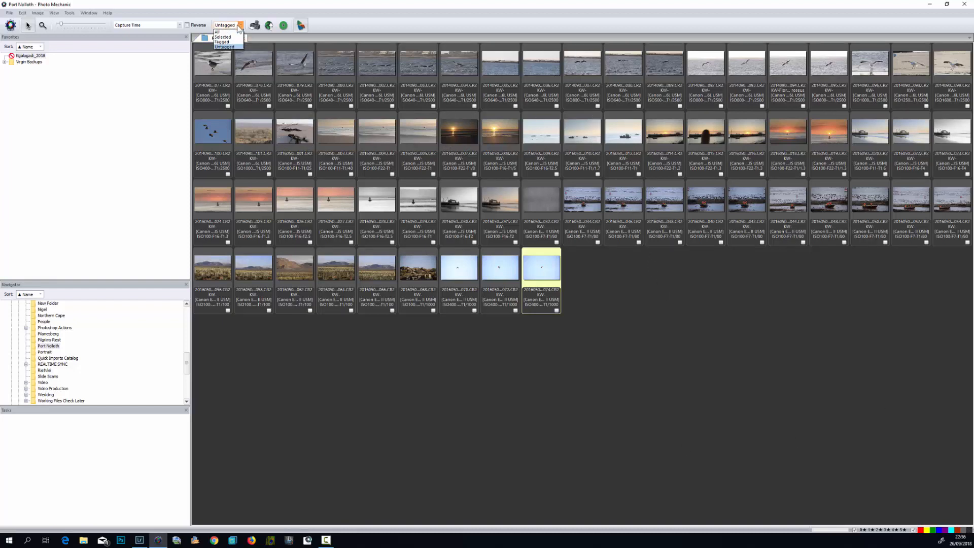
{"action": "left_click", "coordinate": [230, 41]}
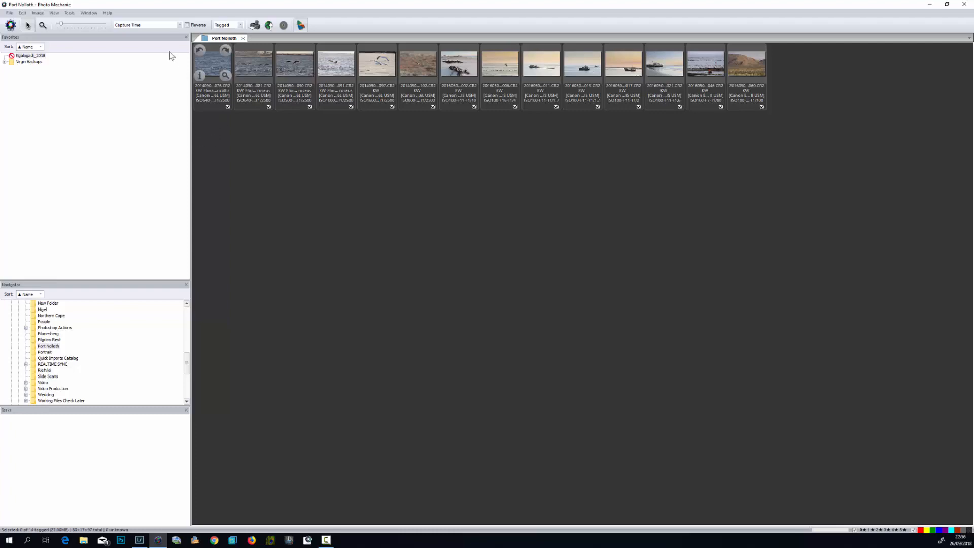
{"action": "left_click_drag", "start_coordinate": [60, 22], "coordinate": [76, 20]}
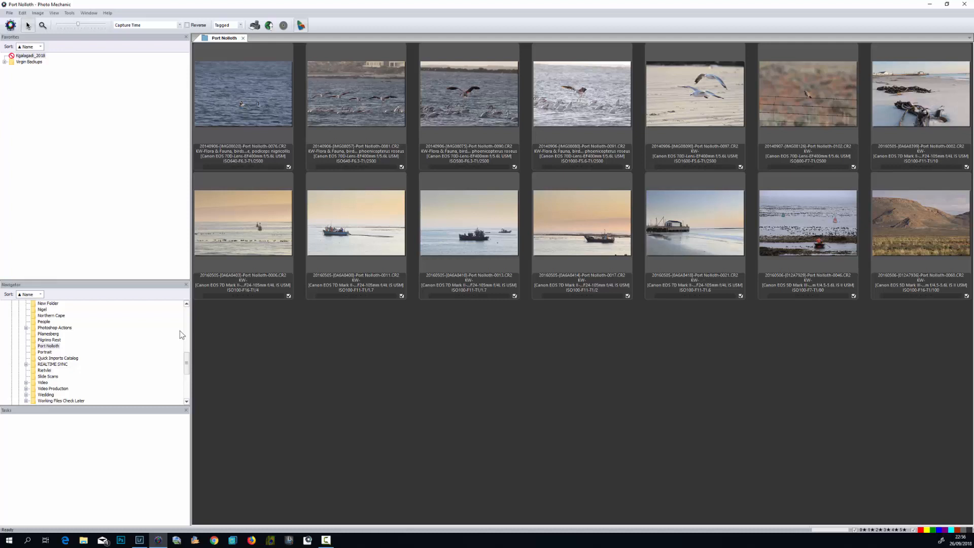
Assign the red color class to the flamingo photos 0081, 0090 and 0091.
{"action": "left_click", "coordinate": [231, 92]}
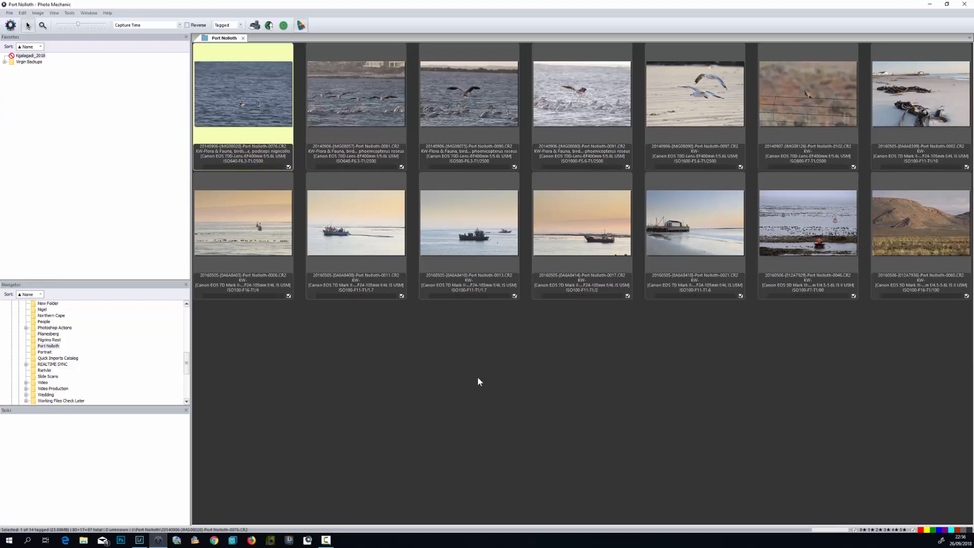
{"action": "key", "text": "Right"}
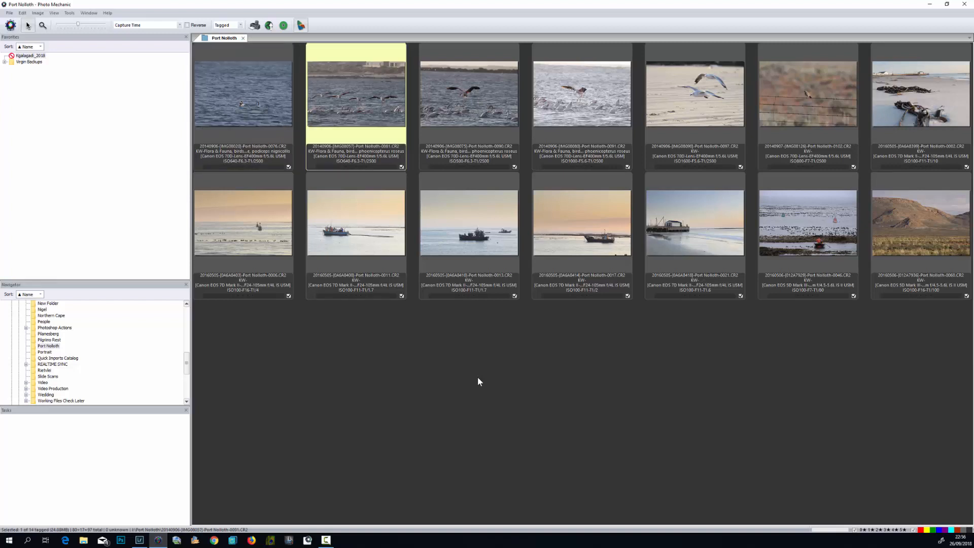
{"action": "key", "text": "1"}
{"action": "key", "text": "Right"}
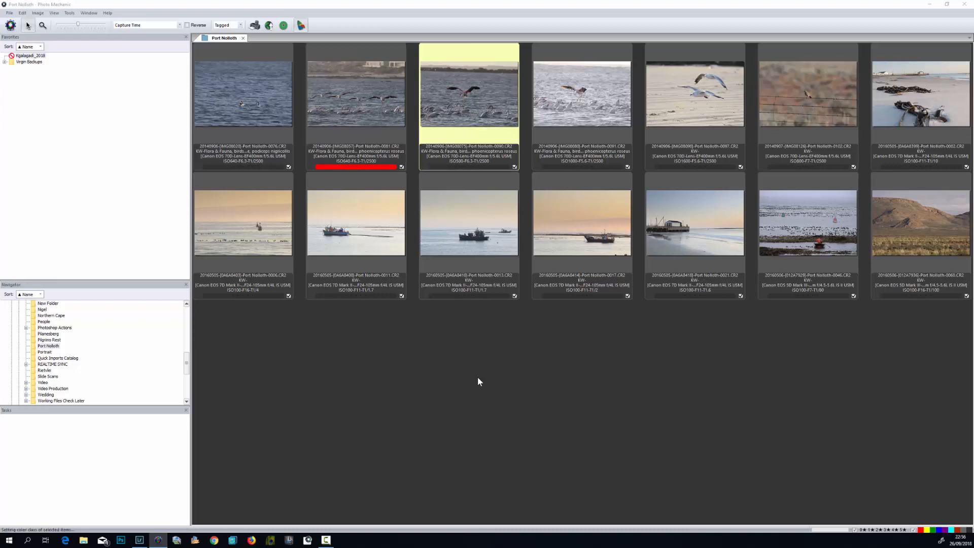
{"action": "key", "text": "1"}
{"action": "key", "text": "Right"}
{"action": "key", "text": "1"}
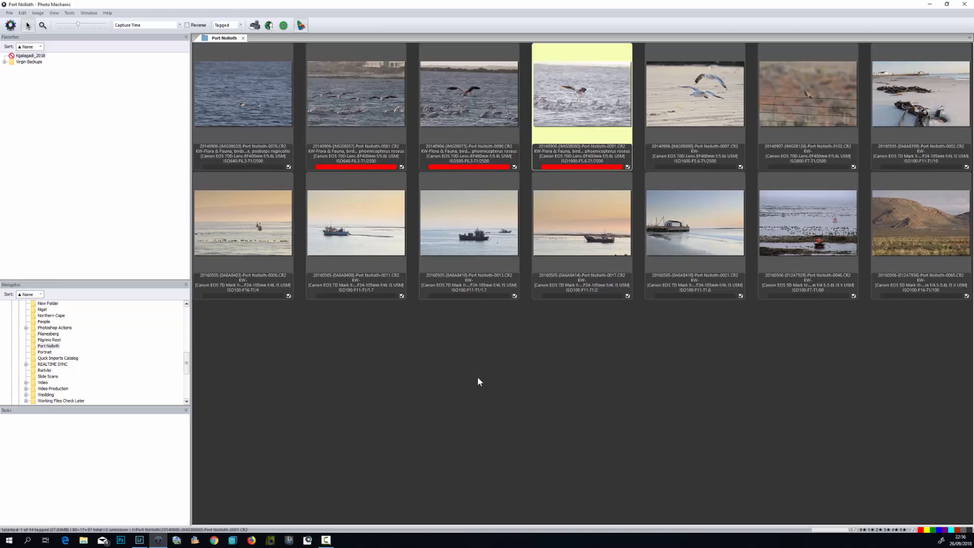
Assign the red color class to beach kelp photo 0002, buoy photo 0006 and fishing boat photo 0011.
{"action": "key", "text": "Right"}
{"action": "key", "text": "Right"}
{"action": "key", "text": "Right"}
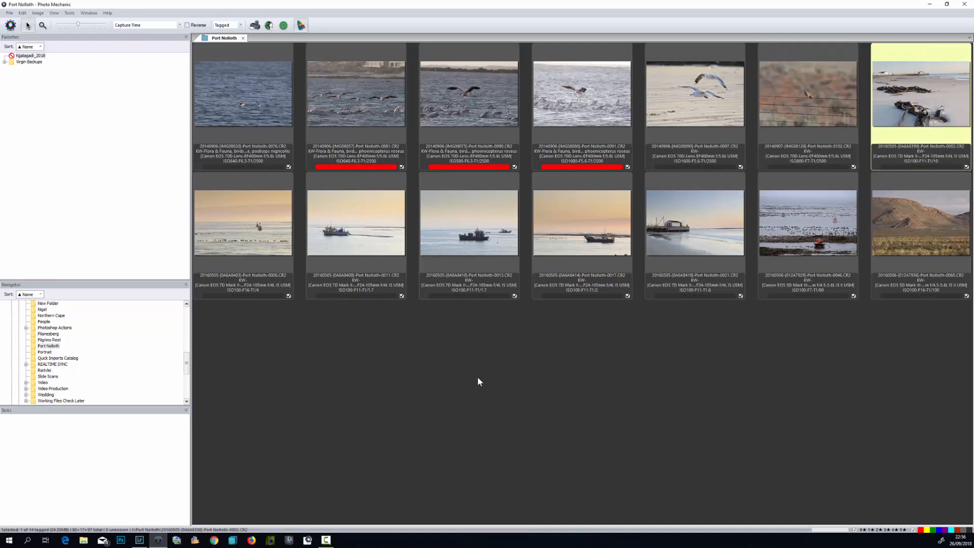
{"action": "key", "text": "1"}
{"action": "key", "text": "Right"}
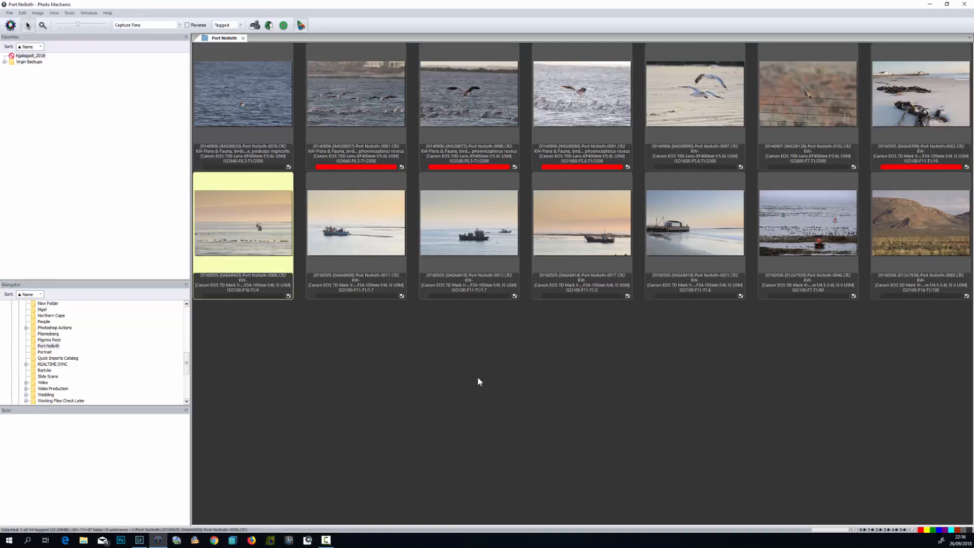
{"action": "key", "text": "1"}
{"action": "key", "text": "Right"}
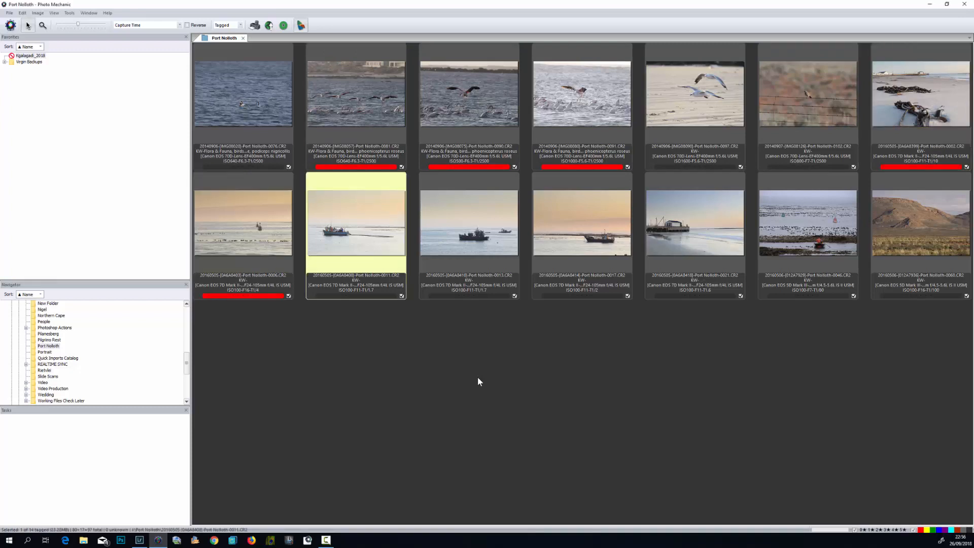
{"action": "key", "text": "1"}
Skip boat photo 0013 and assign the red color class to boat photo 0017 and pier photo 0021.
{"action": "key", "text": "Right"}
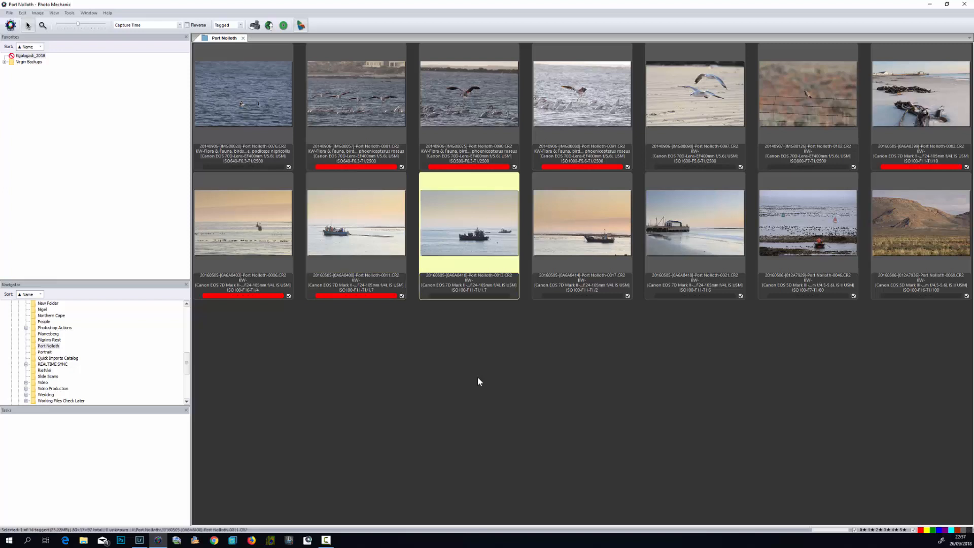
{"action": "key", "text": "Right"}
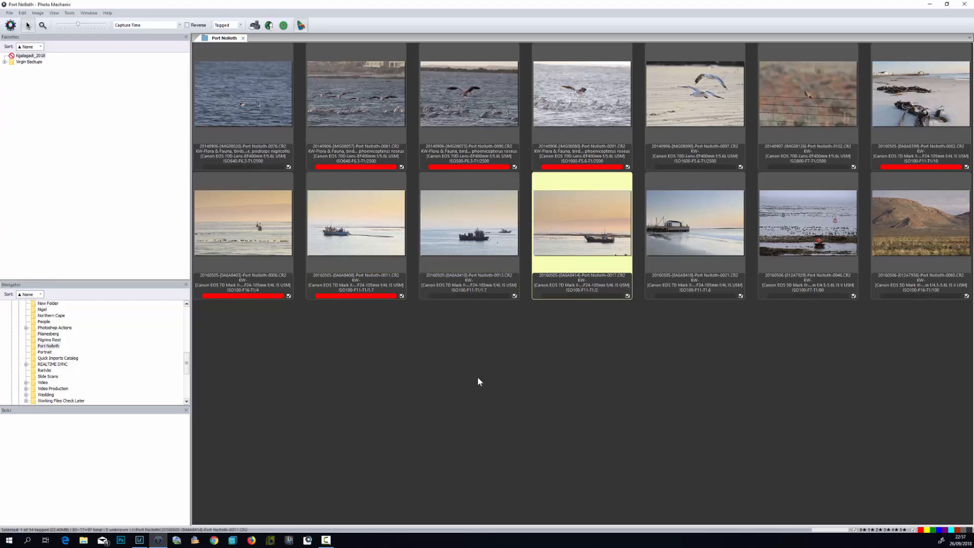
{"action": "key", "text": "1"}
{"action": "key", "text": "Right"}
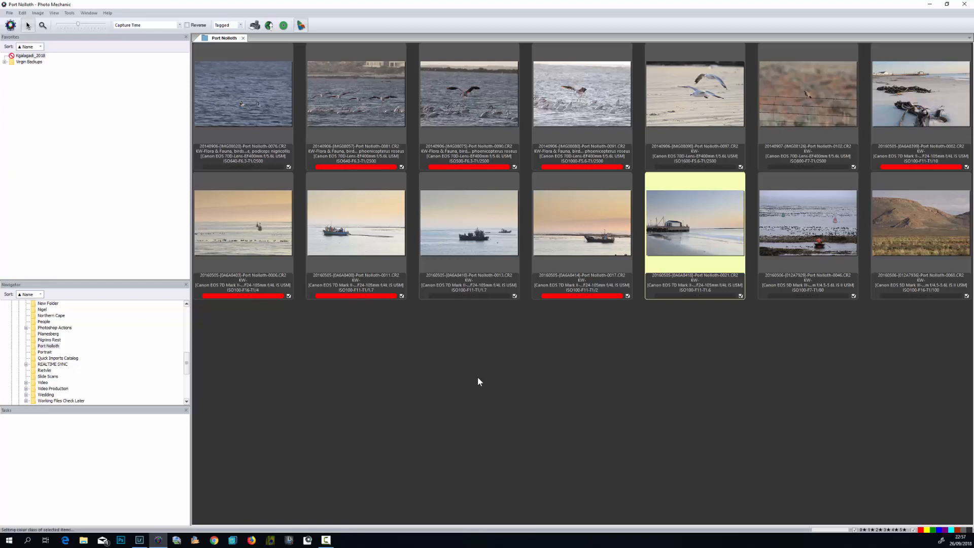
{"action": "key", "text": "1"}
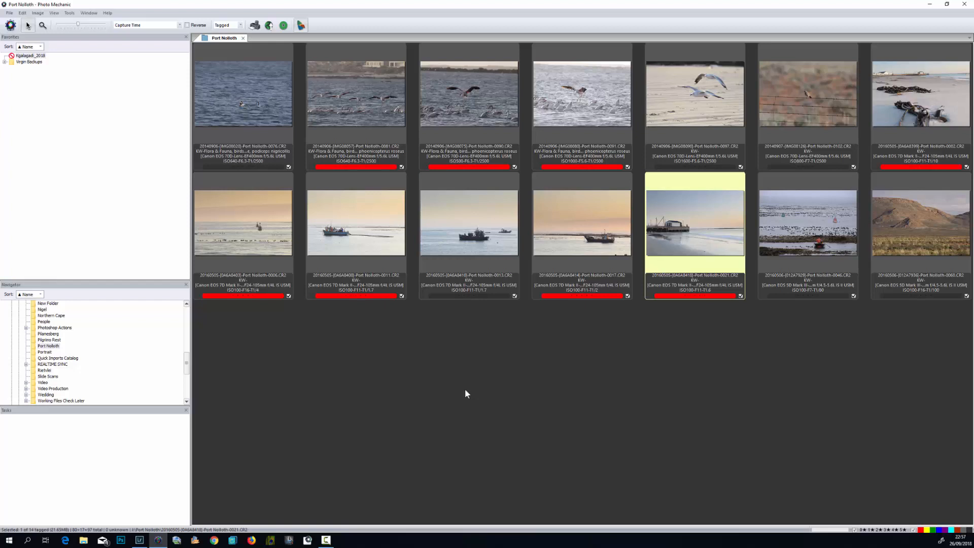
Open the Structured Keywords panel, widen it on both sides and position it below the first row of photos.
{"action": "mouse_move", "coordinate": [368, 268]}
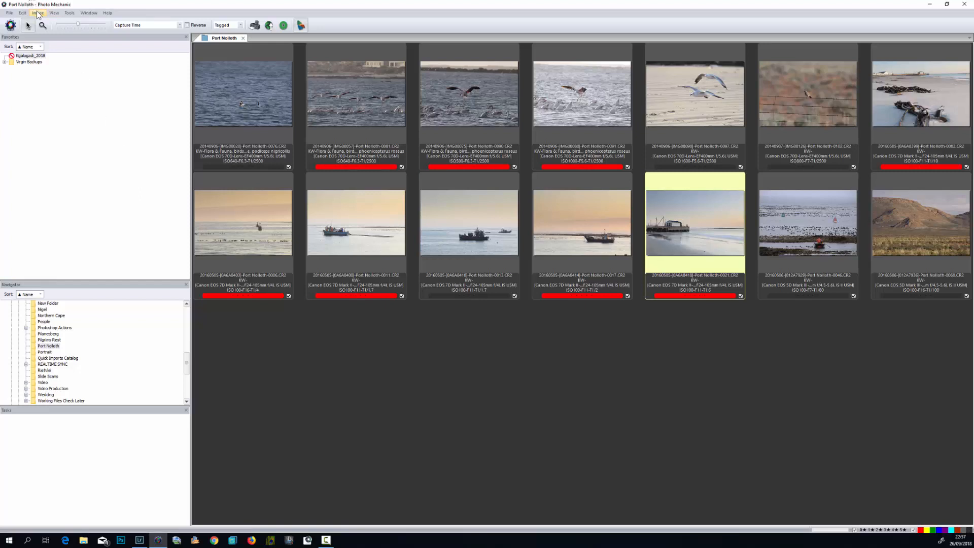
{"action": "left_click", "coordinate": [37, 14]}
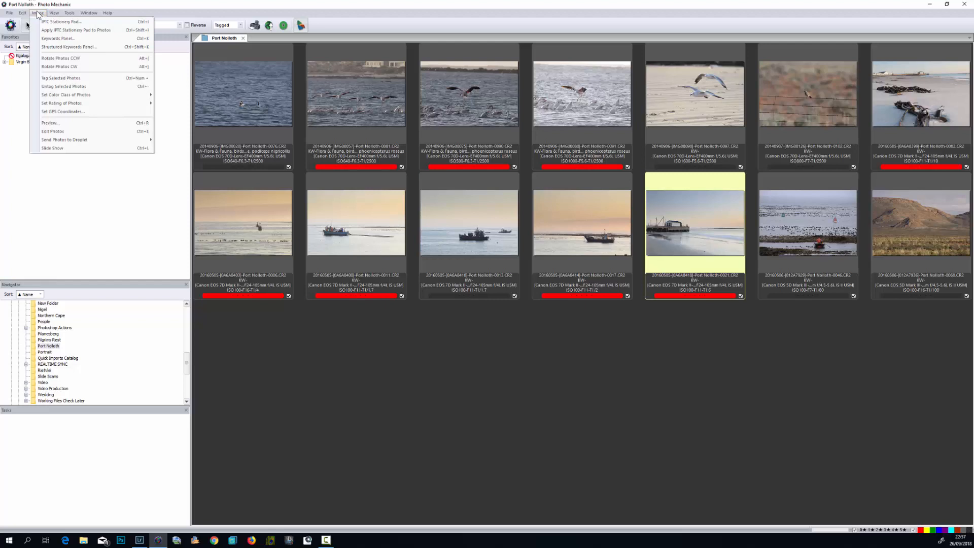
{"action": "left_click", "coordinate": [60, 46]}
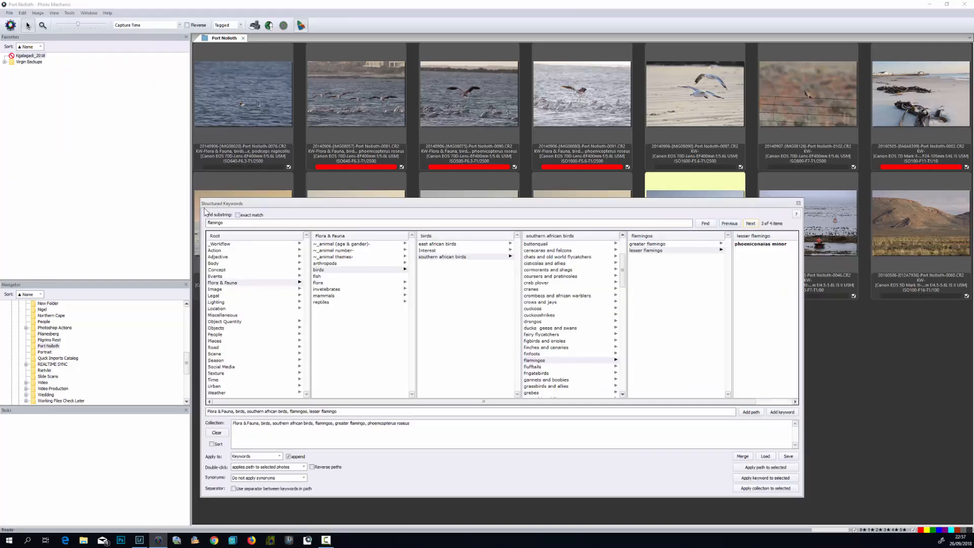
{"action": "left_click_drag", "start_coordinate": [200, 213], "coordinate": [69, 214]}
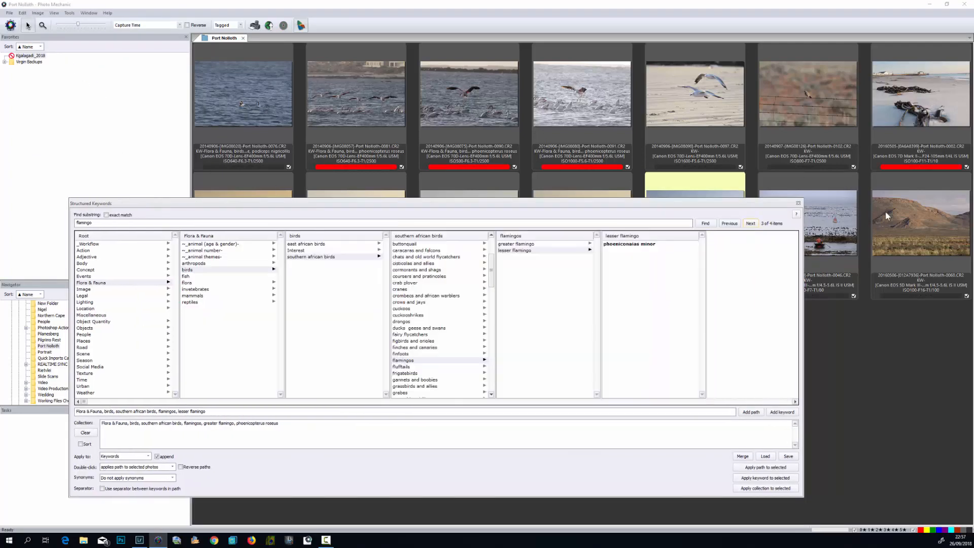
{"action": "left_click_drag", "start_coordinate": [804, 267], "coordinate": [948, 268]}
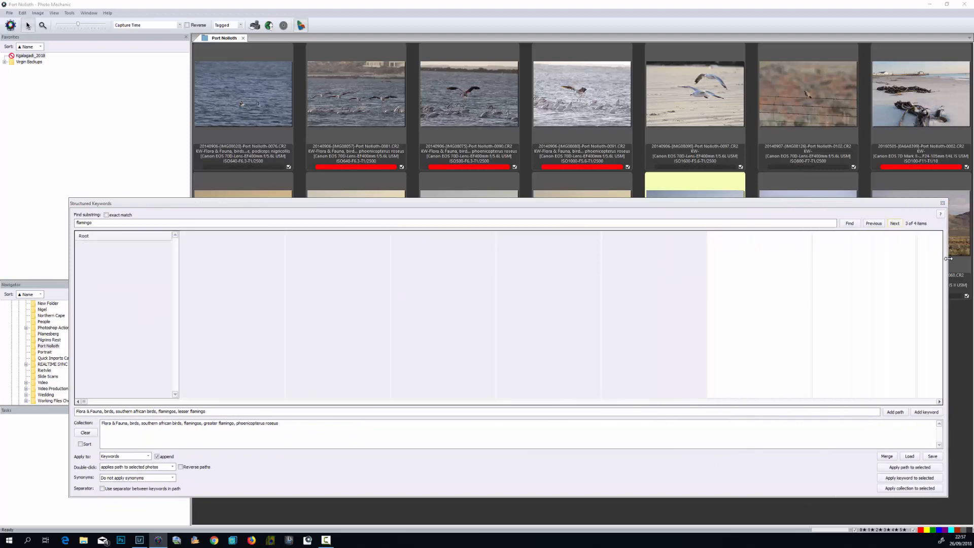
{"action": "mouse_move", "coordinate": [587, 205]}
{"action": "left_mouse_down"}
{"action": "mouse_move", "coordinate": [545, 218]}
{"action": "mouse_move", "coordinate": [588, 216]}
{"action": "left_mouse_up"}
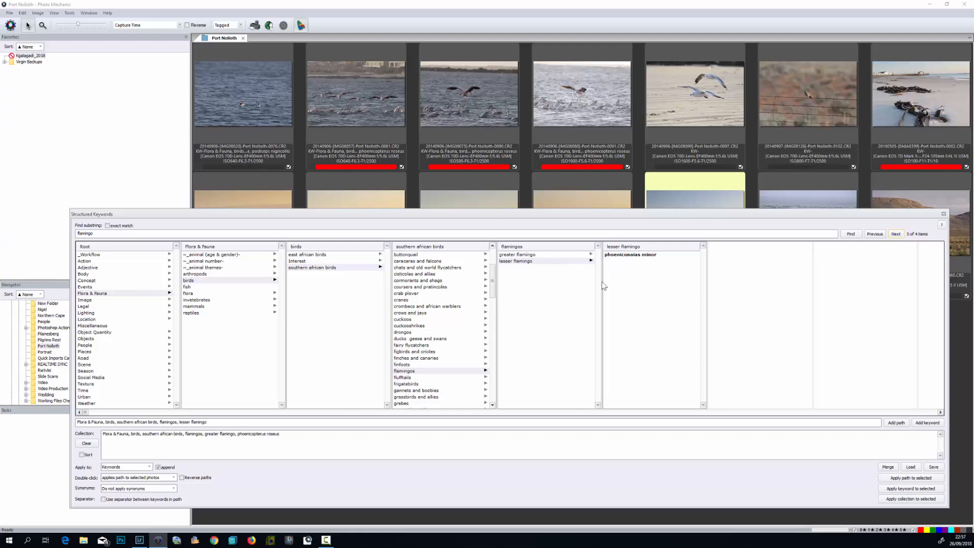
Select the flamingo photos 0081, 0090 and 0091 and clear the existing keyword collection.
{"action": "left_click", "coordinate": [377, 104]}
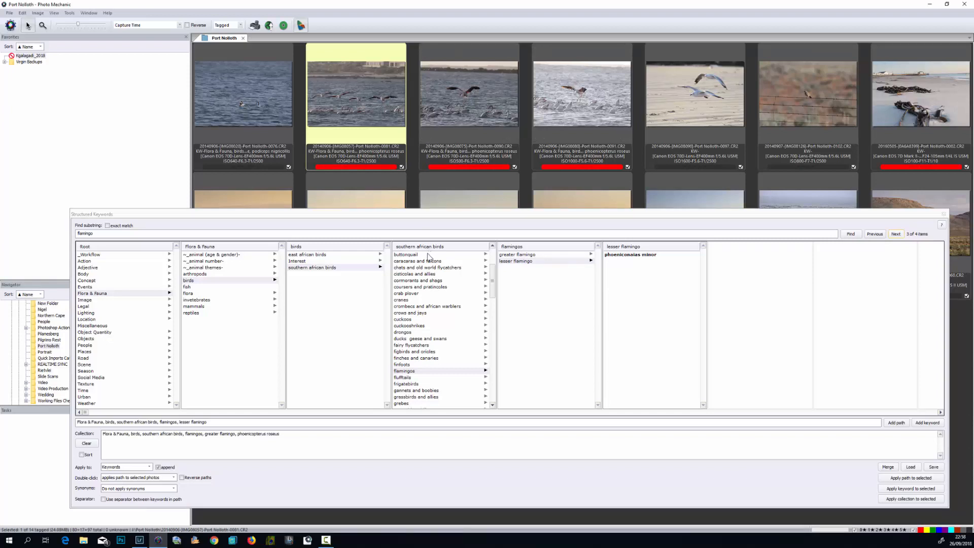
{"action": "left_click", "coordinate": [601, 97], "text": "shift"}
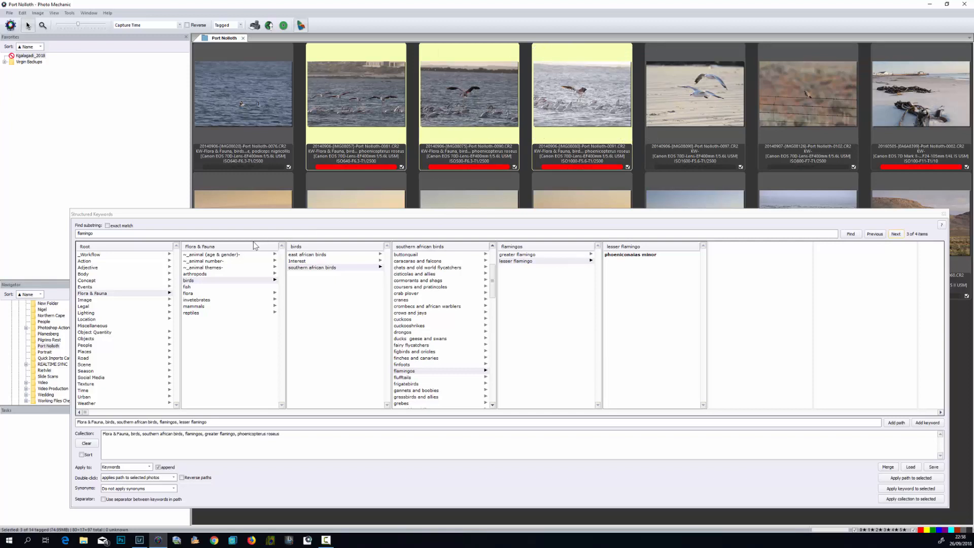
{"action": "left_click", "coordinate": [86, 443]}
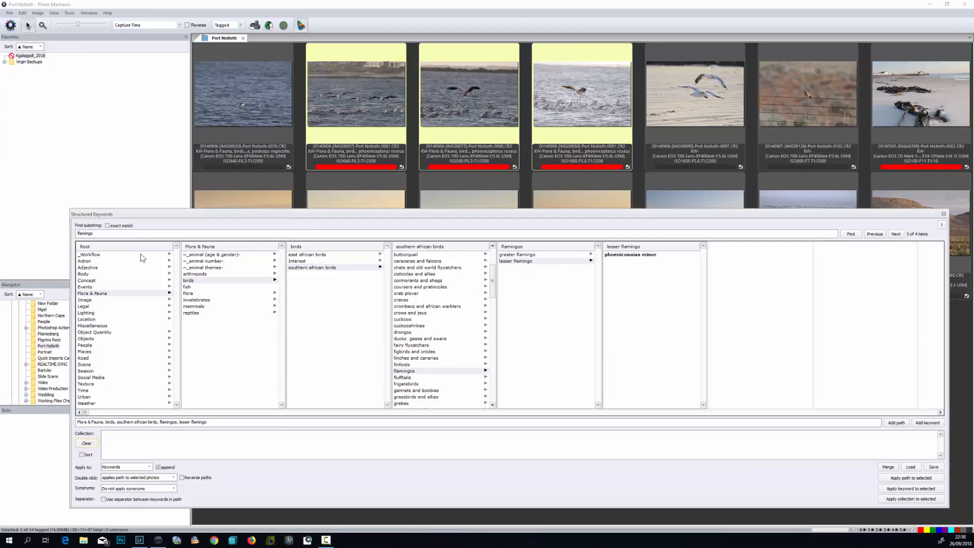
Search the keywords for "flaming", choose greater flamingo, apply its phoenicopterus roseus path to the selected photos and add it to the collection.
{"action": "left_click_drag", "start_coordinate": [97, 234], "coordinate": [1, 231]}
{"action": "type", "text": "flaming"}
{"action": "key", "text": "Return"}
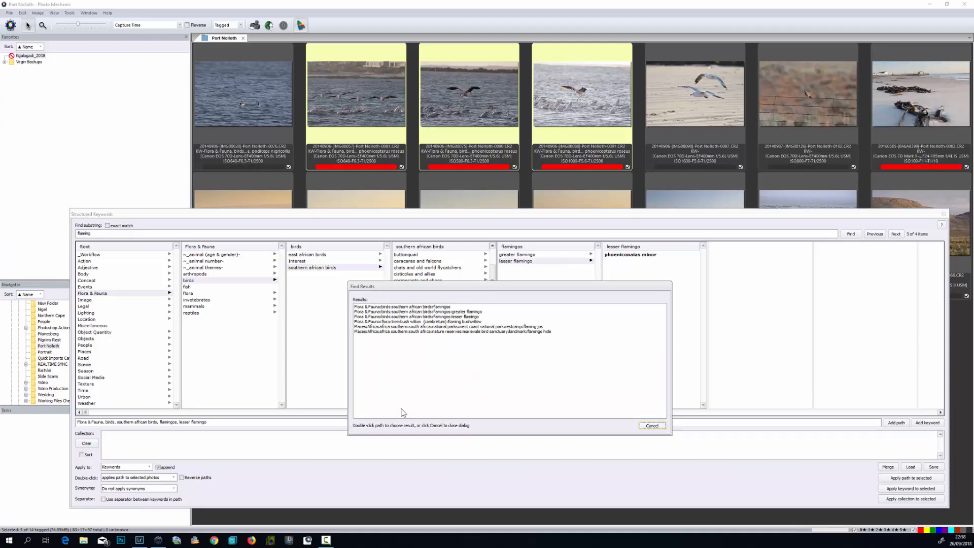
{"action": "double_click", "coordinate": [471, 312]}
{"action": "left_click", "coordinate": [471, 312]}
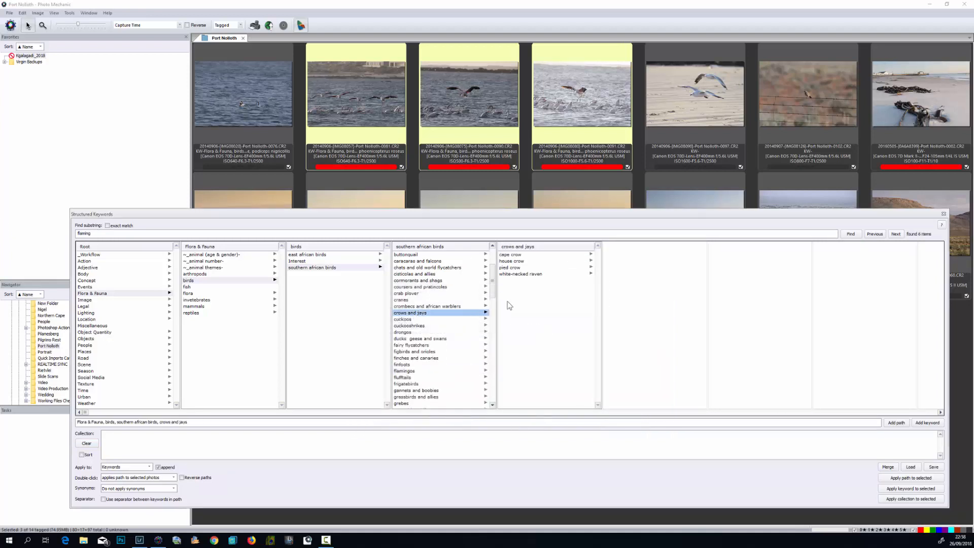
{"action": "left_click", "coordinate": [120, 234]}
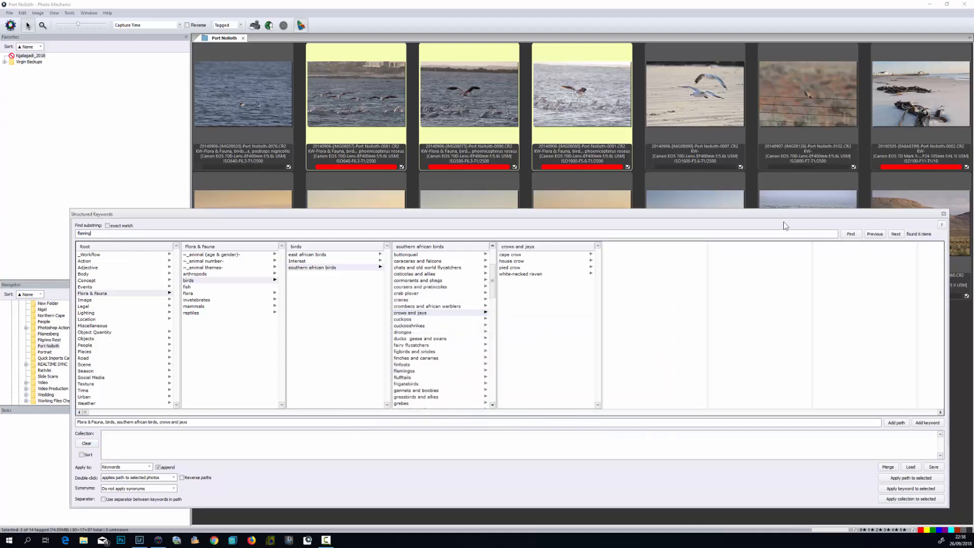
{"action": "left_click", "coordinate": [848, 234]}
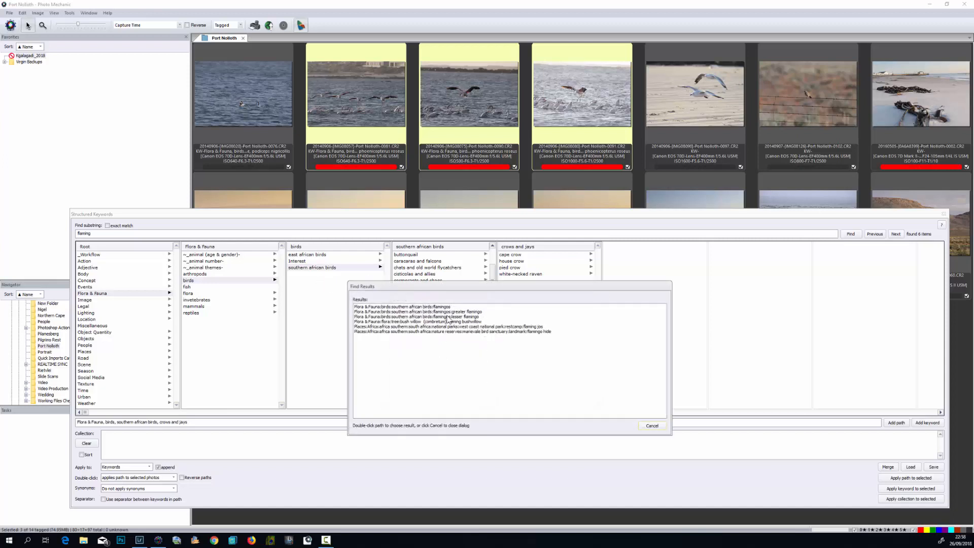
{"action": "double_click", "coordinate": [456, 312]}
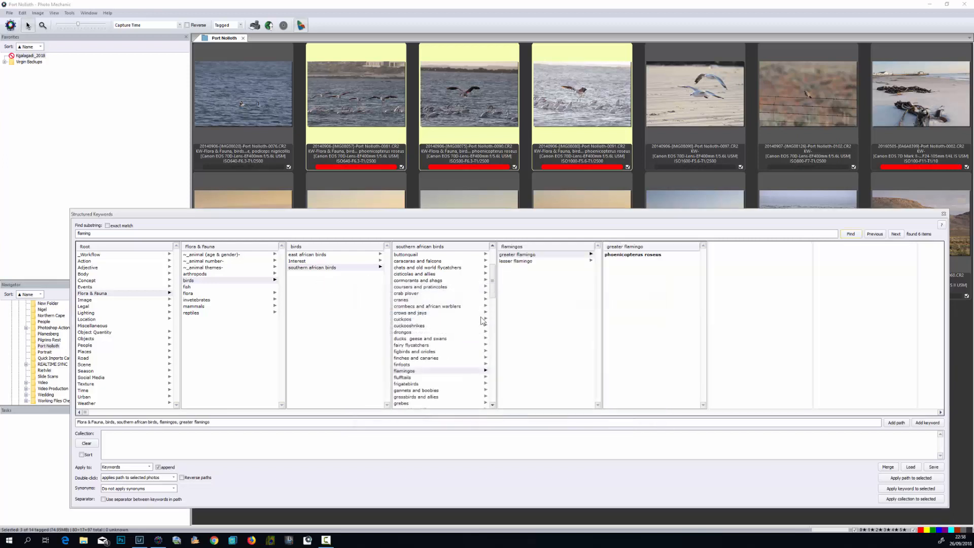
{"action": "double_click", "coordinate": [627, 255]}
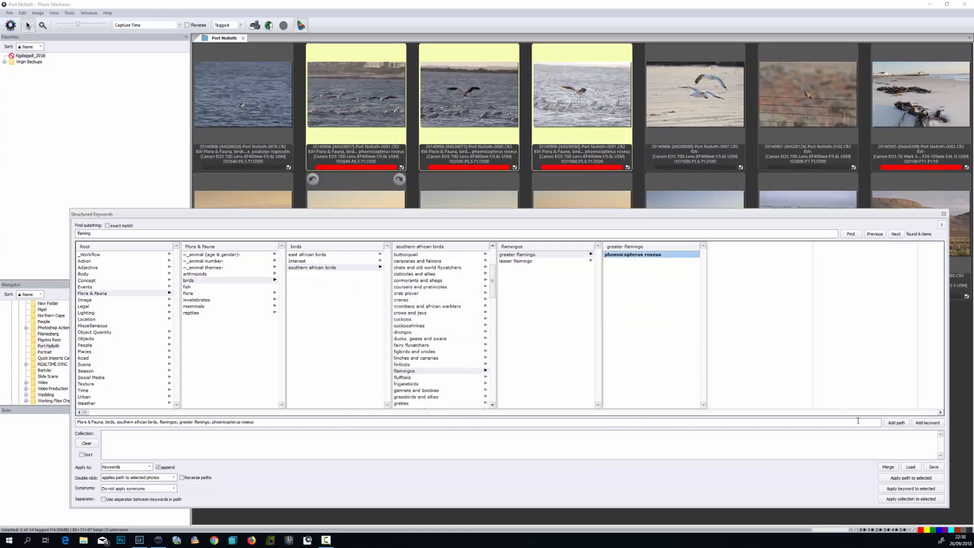
{"action": "left_click", "coordinate": [897, 422]}
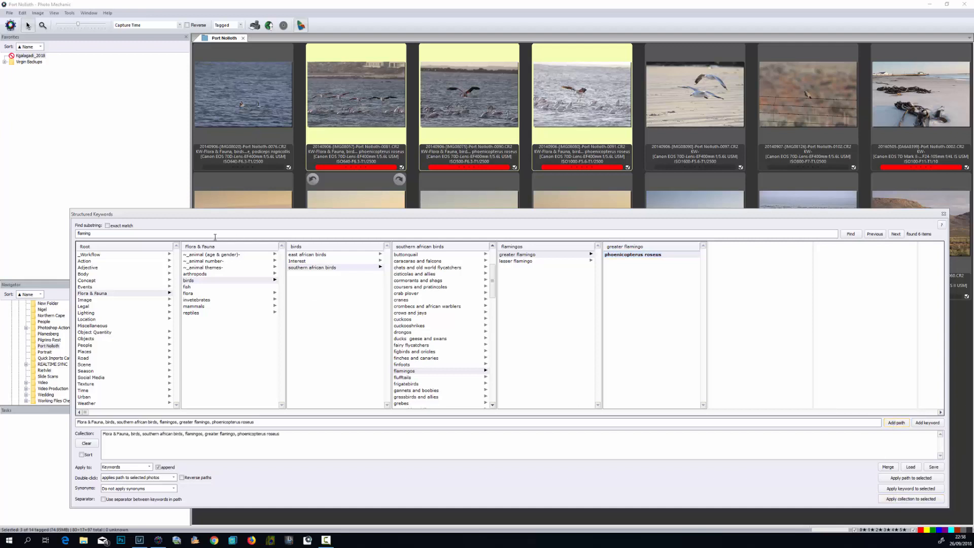
Find the Action, flying, flight path with "flyin", add it to the collection and apply the collection to the selected flamingo photos.
{"action": "double_click", "coordinate": [195, 235]}
{"action": "type", "text": "flyin"}
{"action": "key", "text": "Return"}
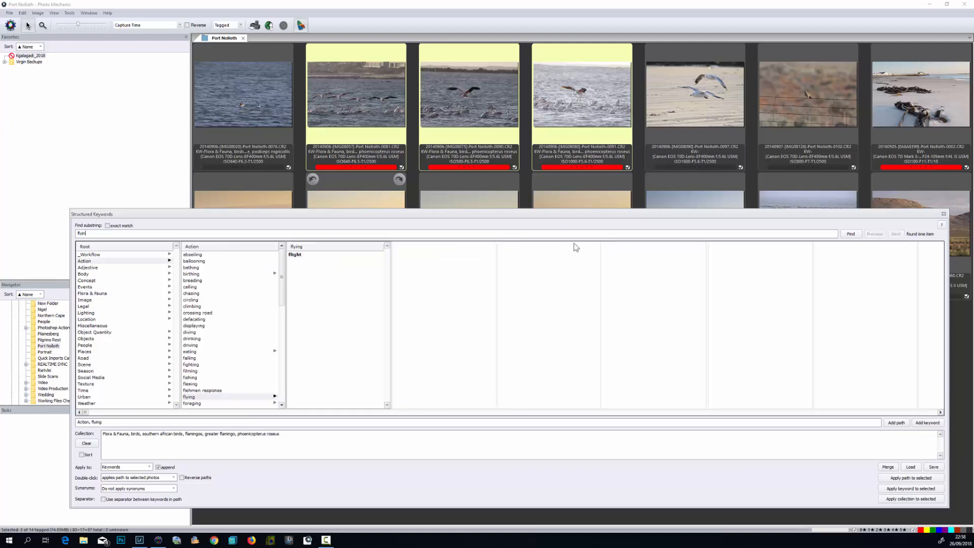
{"action": "double_click", "coordinate": [304, 255]}
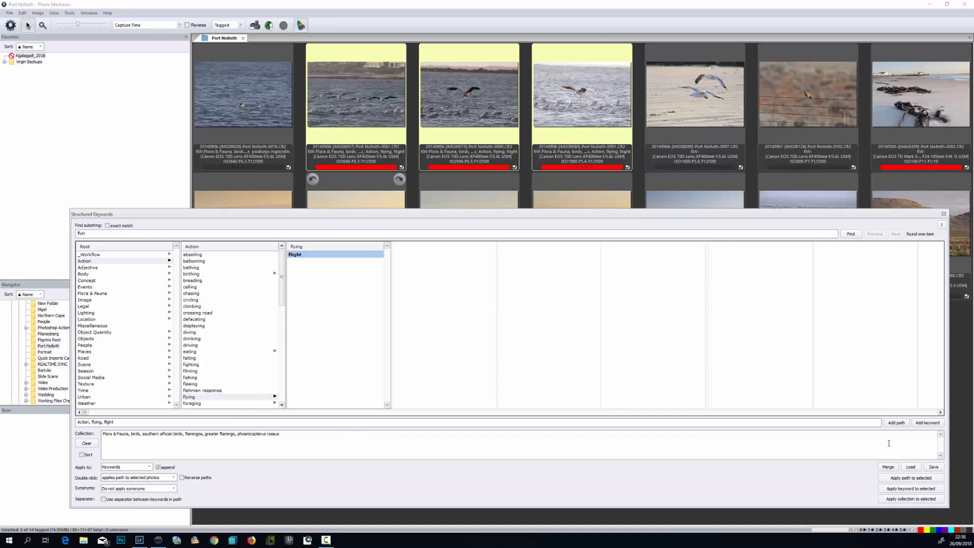
{"action": "left_click", "coordinate": [896, 422]}
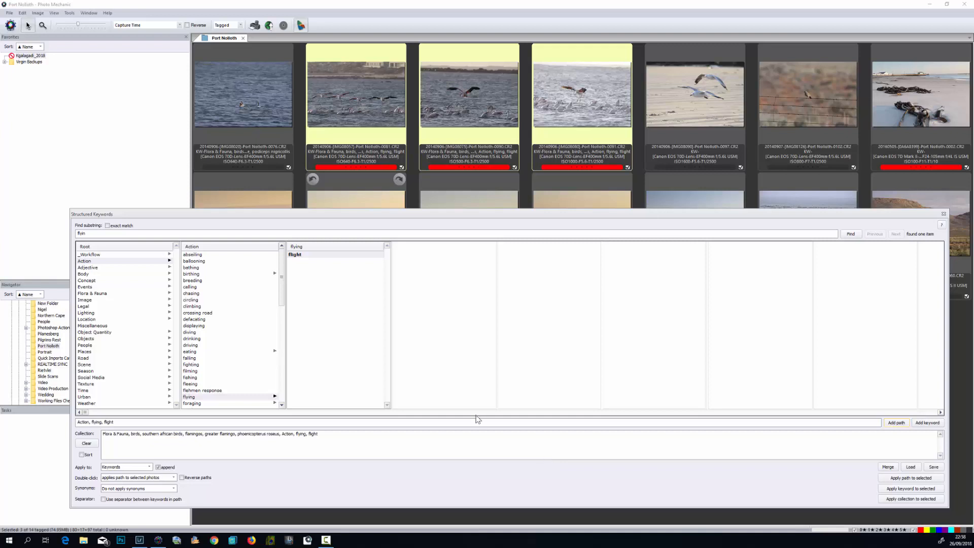
{"action": "left_click", "coordinate": [895, 499]}
{"action": "left_click", "coordinate": [943, 215]}
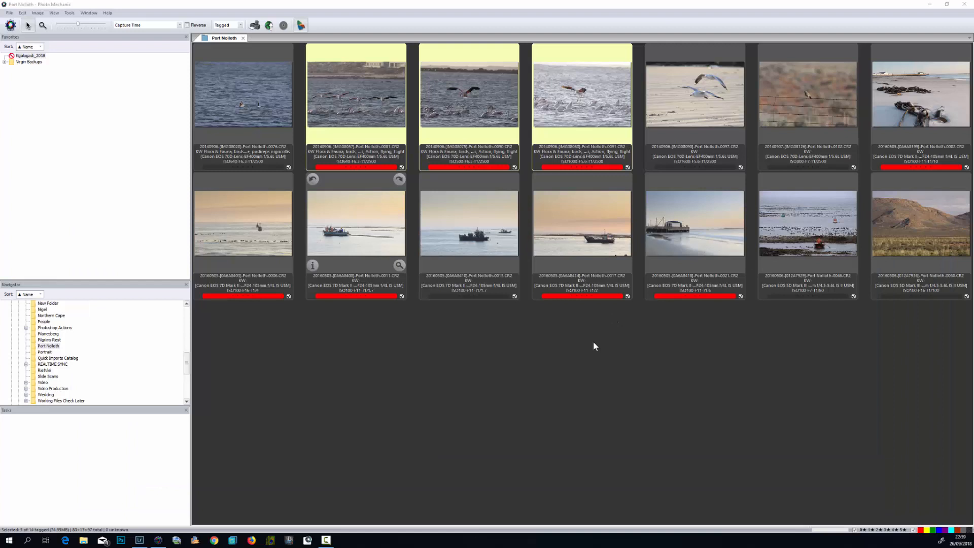
Open the IPTC info of flamingo photo 0081 to check its keywords.
{"action": "left_click", "coordinate": [335, 108]}
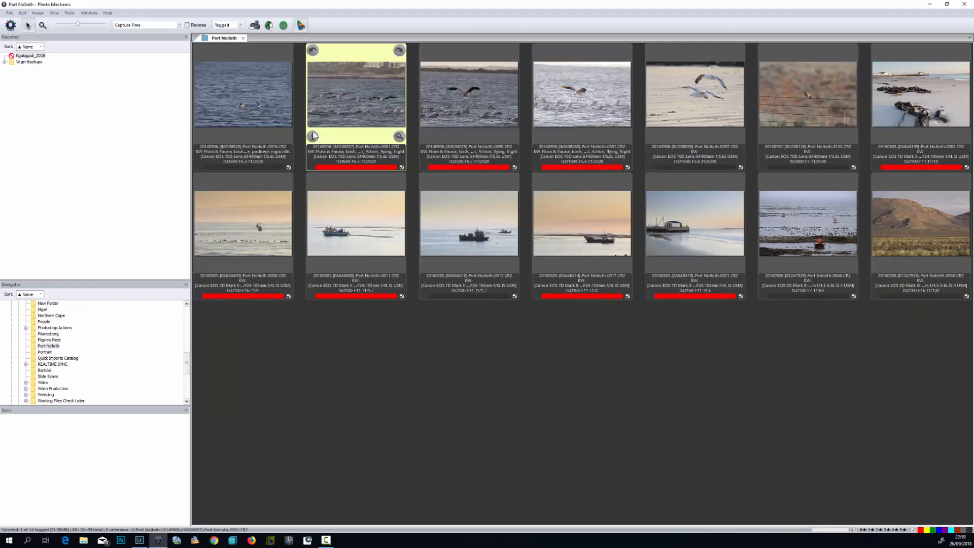
{"action": "left_click", "coordinate": [312, 136]}
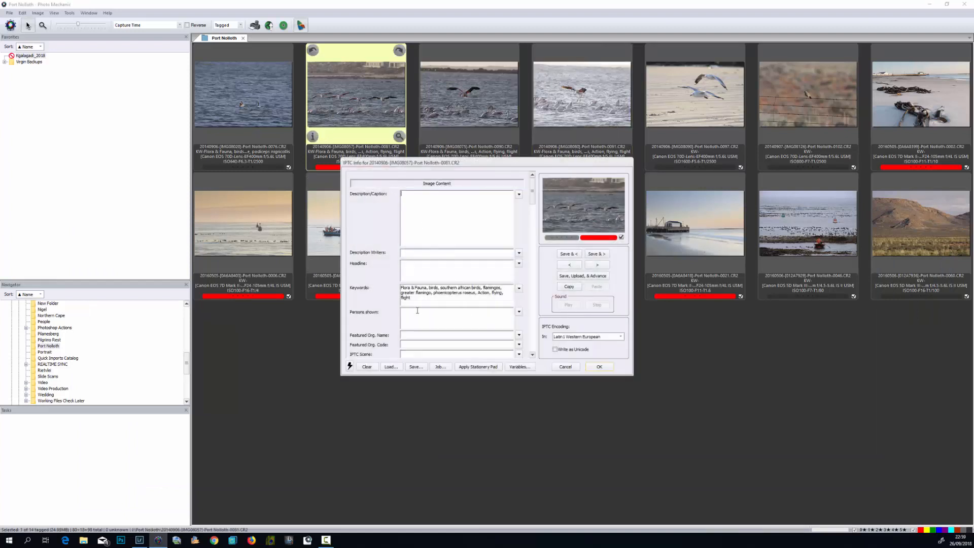